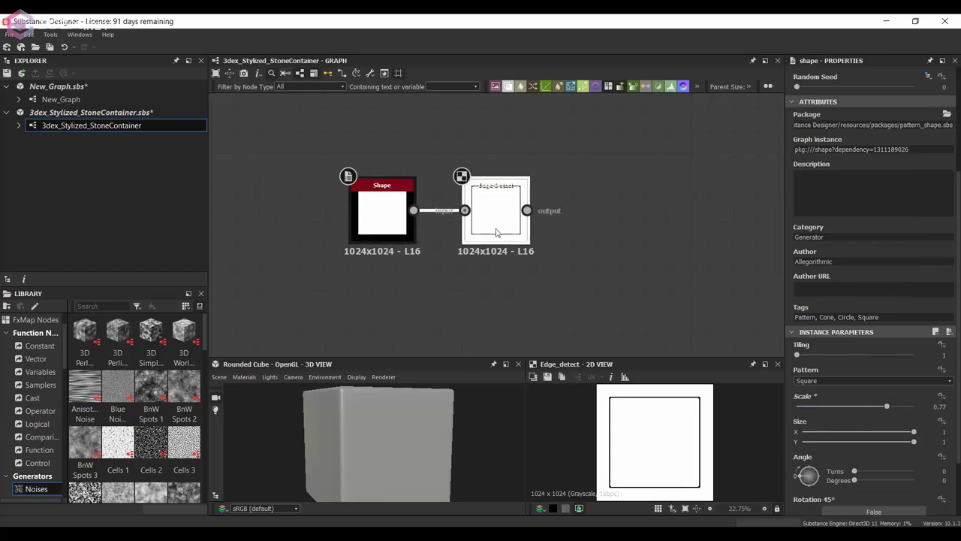
- Duplicate the Shape and Edge Detect pair below the original, setting the copy's X size to 0.5 and edge width to 1.26
{"action": "middle_click_drag", "start_coordinate": [480, 248], "coordinate": [502, 200]}
{"action": "left_click_drag", "start_coordinate": [345, 112], "coordinate": [542, 274]}
{"action": "key", "text": "ctrl+d"}
{"action": "left_click", "coordinate": [523, 266]}
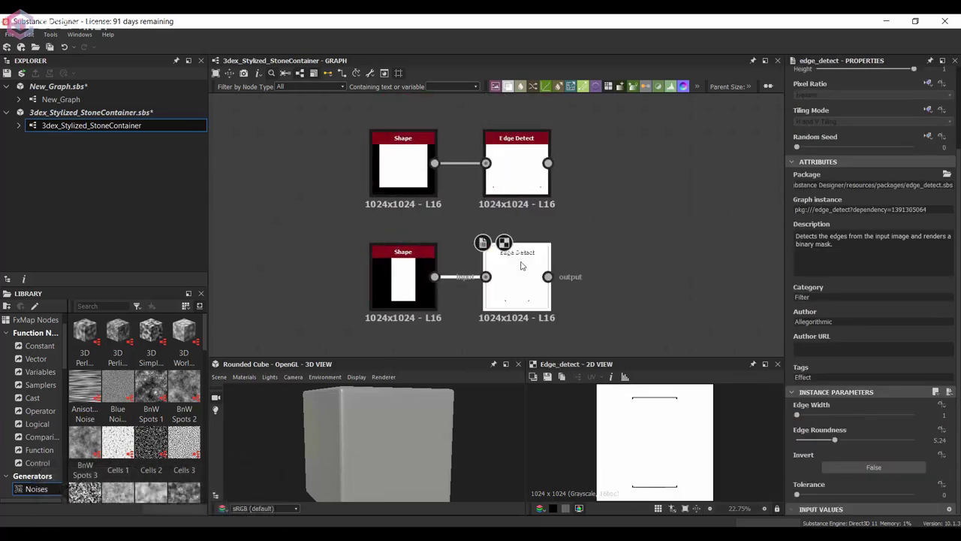
{"action": "scroll", "coordinate": [481, 247], "scroll_direction": "down", "scroll_amount": 2}
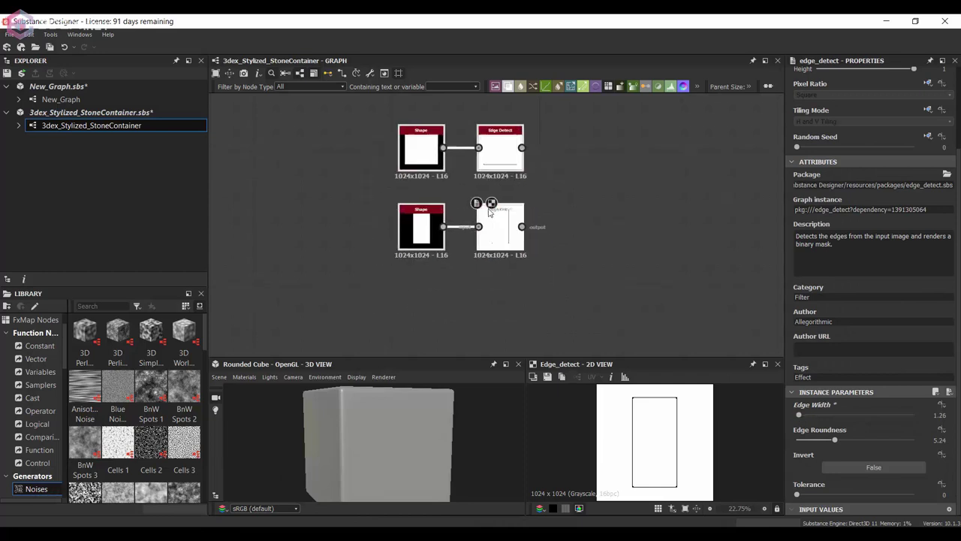
- Duplicate the narrow rectangle's Shape node below it and set the copy's X size to 0.85
{"action": "scroll", "coordinate": [466, 225], "scroll_direction": "up", "scroll_amount": 3}
{"action": "left_click", "coordinate": [436, 233]}
{"action": "key", "text": "ctrl+d"}
{"action": "middle_click_drag", "start_coordinate": [495, 227], "coordinate": [488, 176]}
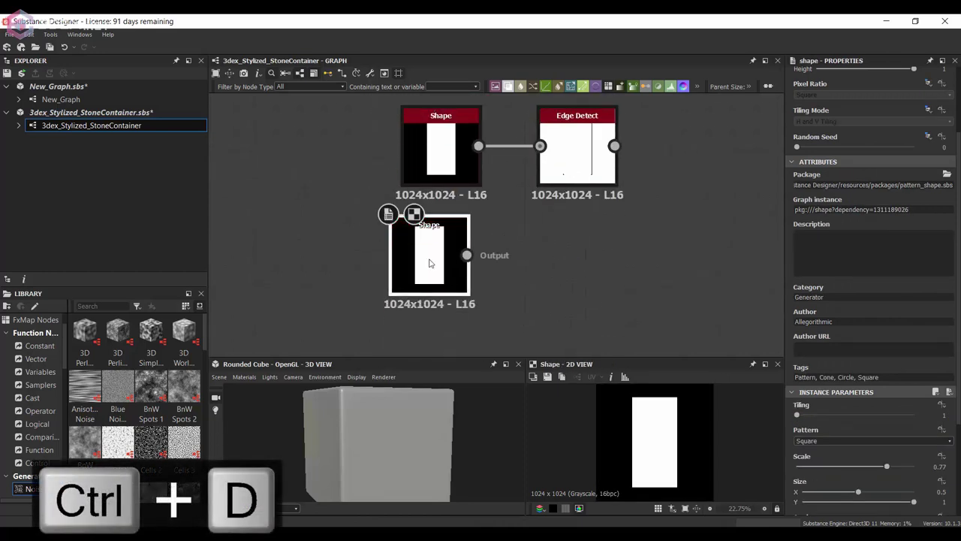
{"action": "left_click", "coordinate": [440, 263]}
{"action": "left_click", "coordinate": [863, 440]}
{"action": "left_click", "coordinate": [864, 440]}
{"action": "left_click_drag", "start_coordinate": [863, 462], "coordinate": [882, 461]}
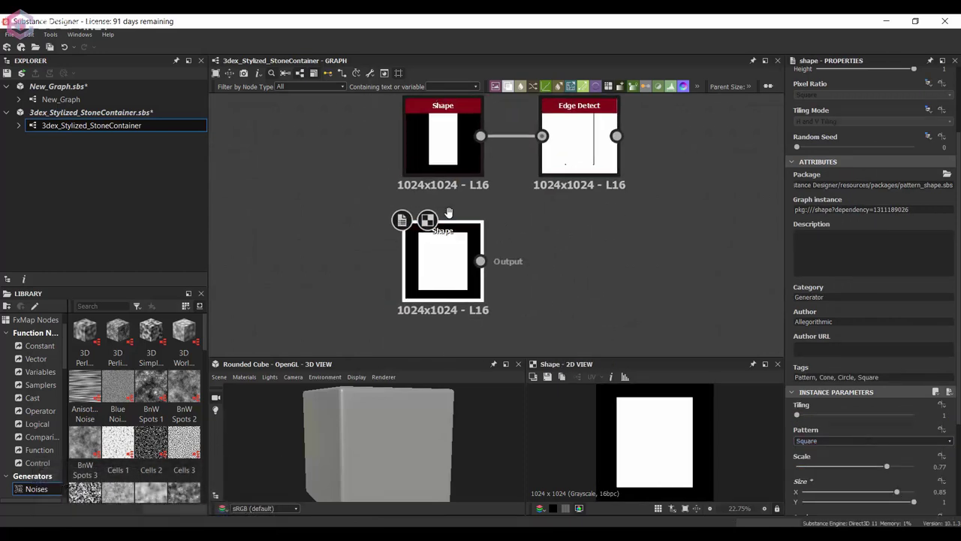
- Feed the new Shape node through a horizontal Skew Grayscale node into a Mirror Grayscale node set to Mirror Axis X
{"action": "left_click_drag", "start_coordinate": [478, 258], "coordinate": [515, 241]}
{"action": "left_click", "coordinate": [515, 242]}
{"action": "left_click_drag", "start_coordinate": [854, 468], "coordinate": [832, 472]}
{"action": "left_click_drag", "start_coordinate": [618, 234], "coordinate": [653, 225]}
{"action": "left_click", "coordinate": [676, 248]}
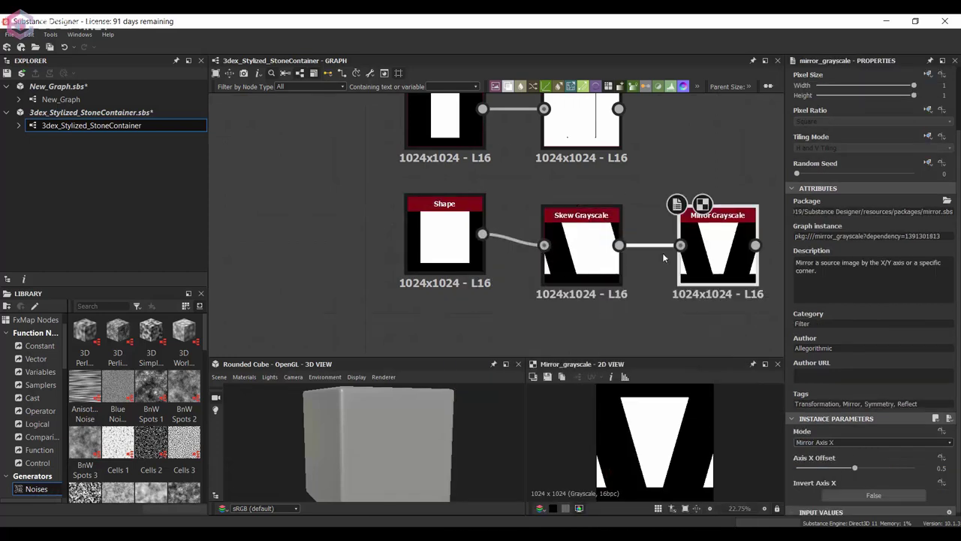
- Set the Skew Grayscale node's amount to -0.4 to form a mirrored triangle
{"action": "left_click", "coordinate": [581, 240]}
{"action": "left_click_drag", "start_coordinate": [832, 468], "coordinate": [844, 470]}
{"action": "double_click", "coordinate": [691, 260]}
{"action": "left_click", "coordinate": [602, 236]}
{"action": "key", "text": "ctrl+z"}
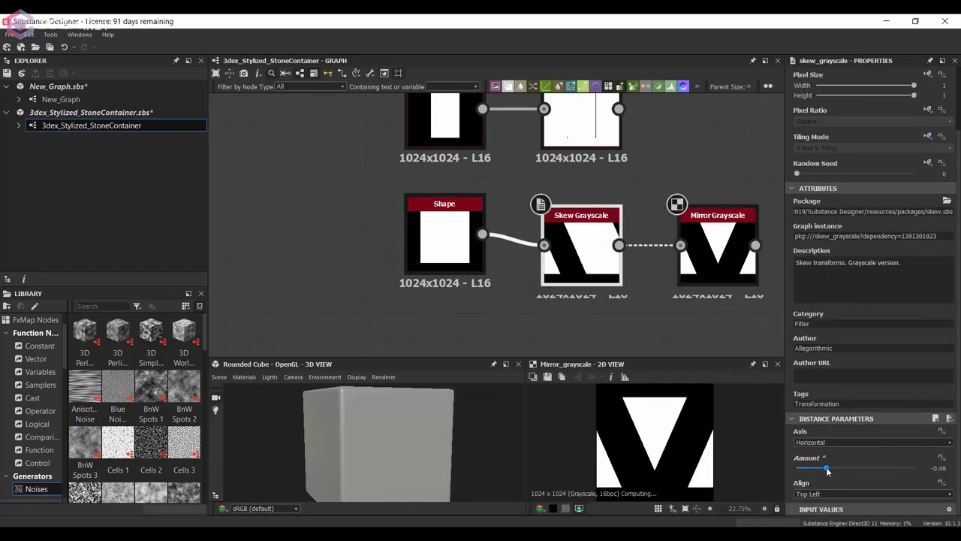
{"action": "middle_click_drag", "start_coordinate": [602, 237], "coordinate": [530, 239]}
{"action": "left_click", "coordinate": [658, 252]}
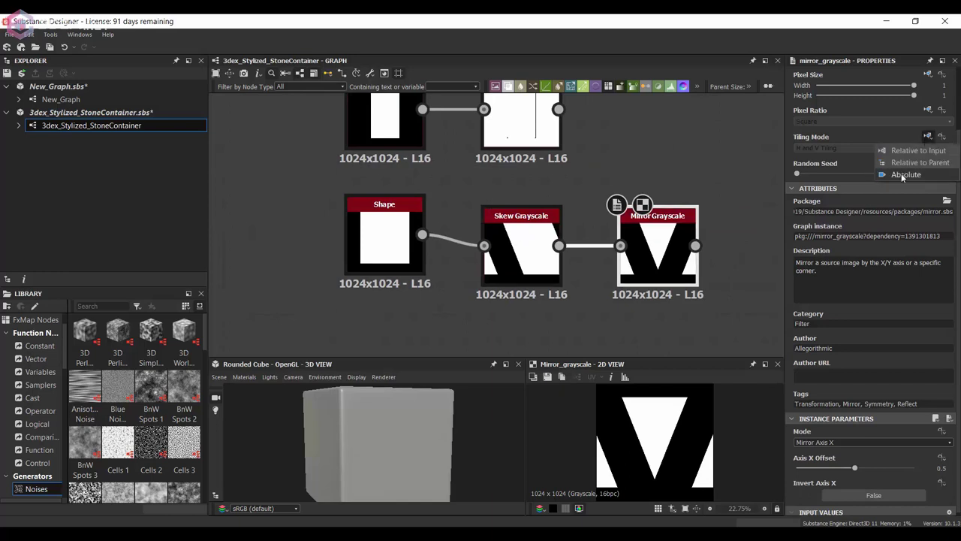
{"action": "left_click", "coordinate": [905, 174]}
{"action": "key", "text": "ctrl+z"}
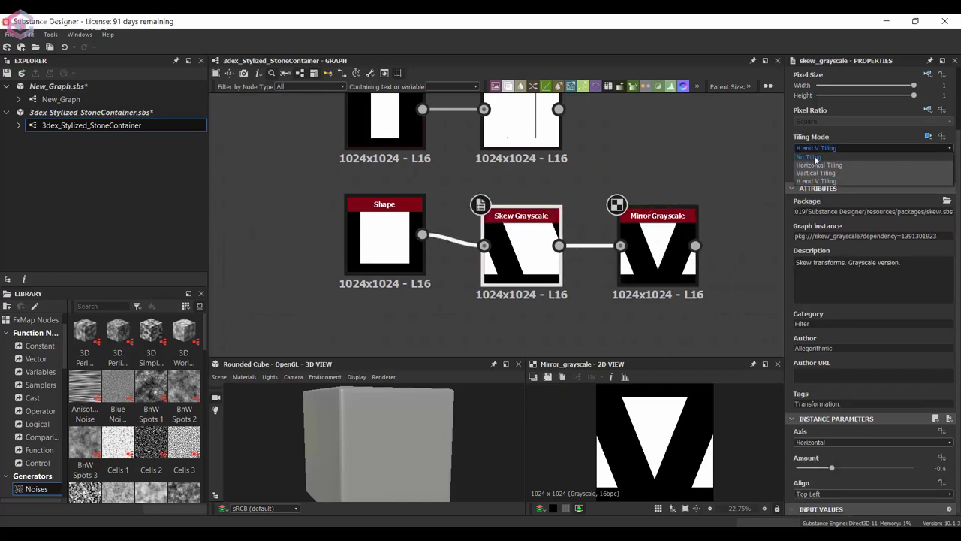
- Set the Skew Grayscale node's tiling mode to No Tiling
{"action": "left_click", "coordinate": [816, 160]}
- Duplicate an Edge Detect node and connect the Mirror Grayscale triangle to the copy's input
{"action": "scroll", "coordinate": [381, 226], "scroll_direction": "down", "scroll_amount": 2}
{"action": "left_click", "coordinate": [521, 124]}
{"action": "key", "text": "ctrl+d"}
{"action": "left_click", "coordinate": [626, 282]}
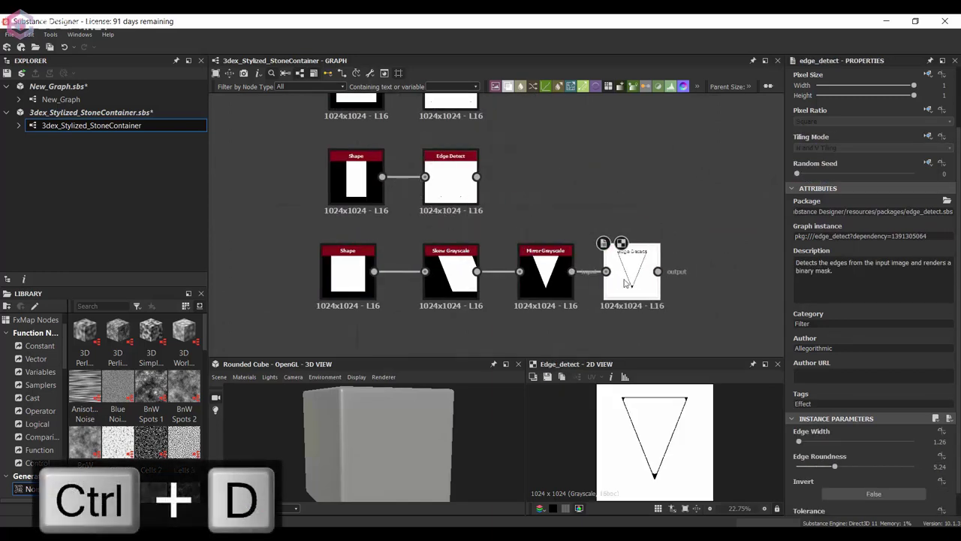
- Duplicate the narrow Shape and Edge Detect pair below the triangle row and set the copied shape's size to X 1, Y 0.56
{"action": "scroll", "coordinate": [593, 302], "scroll_direction": "down", "scroll_amount": 2}
{"action": "left_click", "coordinate": [377, 208]}
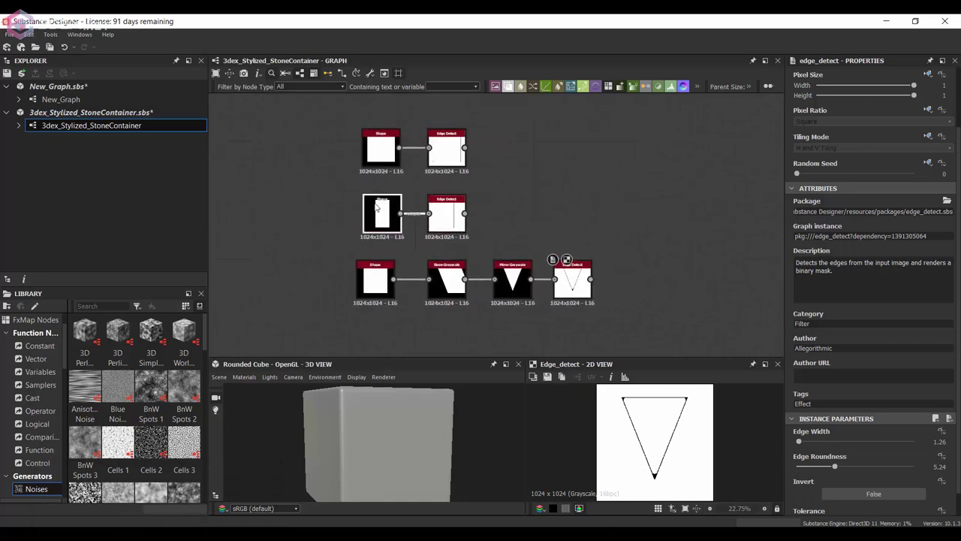
{"action": "scroll", "coordinate": [347, 154], "scroll_direction": "up", "scroll_amount": 1}
{"action": "key", "text": "ctrl+d"}
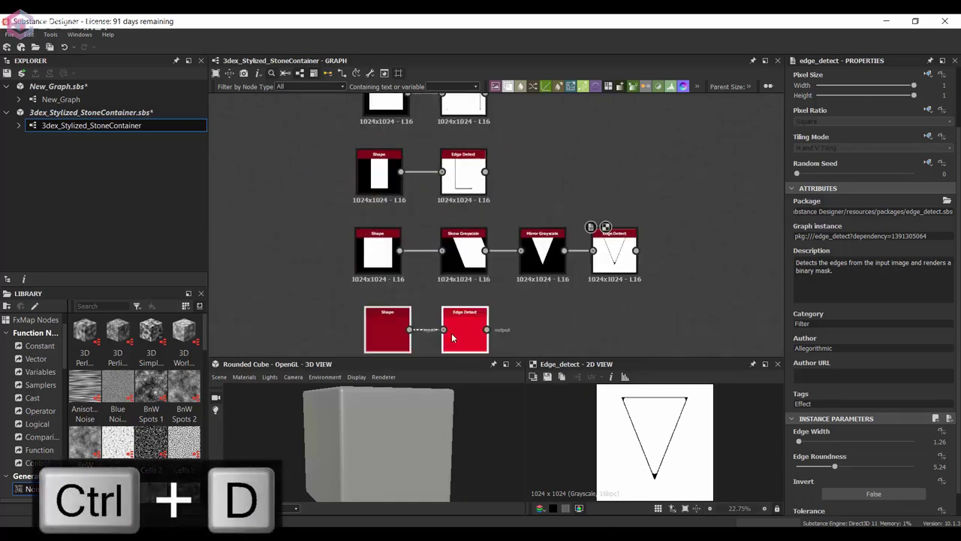
{"action": "left_click", "coordinate": [387, 315]}
{"action": "scroll", "coordinate": [939, 356], "scroll_direction": "down", "scroll_amount": 2}
{"action": "left_click_drag", "start_coordinate": [914, 439], "coordinate": [883, 439]}
{"action": "scroll", "coordinate": [548, 173], "scroll_direction": "down", "scroll_amount": 2}
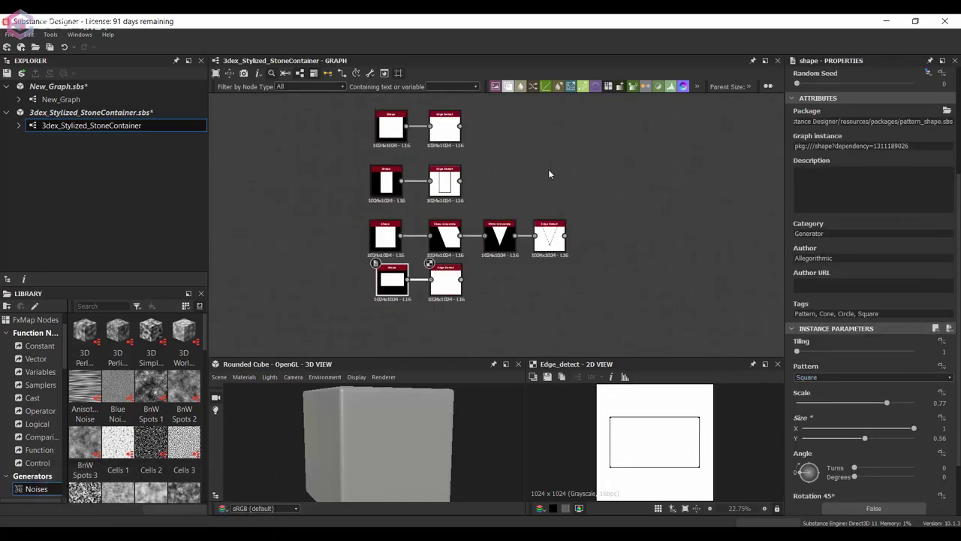
- Add a Warp node and connect the square's Edge Detect output to it
{"action": "key", "text": "space"}
{"action": "type", "text": "warp"}
{"action": "key", "text": "Return"}
{"action": "scroll", "coordinate": [517, 175], "scroll_direction": "up", "scroll_amount": 2}
- Add a Perlin Noise node as the Warp's gradient input and set the Warp intensity to 5
{"action": "key", "text": "space"}
{"action": "type", "text": "perlin"}
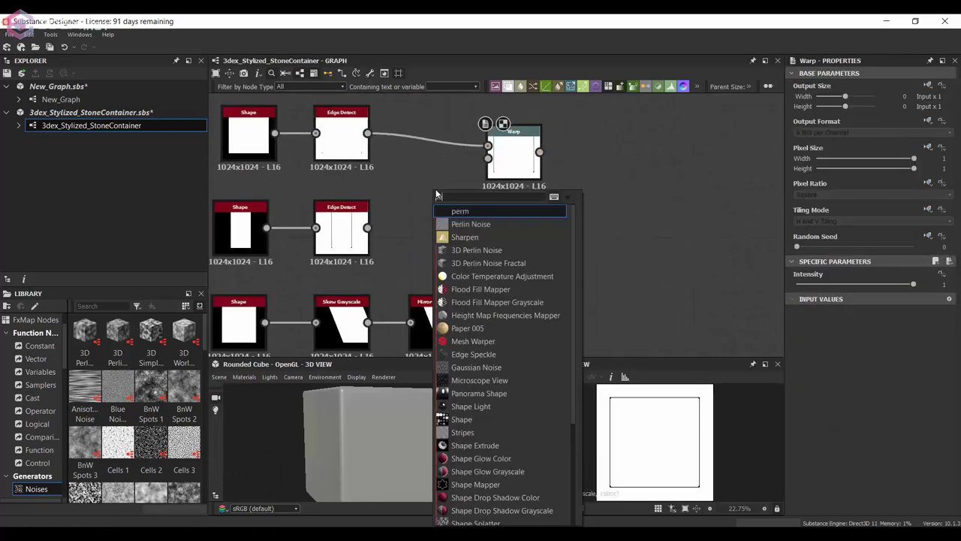
{"action": "key", "text": "Return"}
{"action": "scroll", "coordinate": [546, 230], "scroll_direction": "down", "scroll_amount": 1}
{"action": "left_click_drag", "start_coordinate": [498, 226], "coordinate": [518, 202]}
{"action": "left_click", "coordinate": [549, 209]}
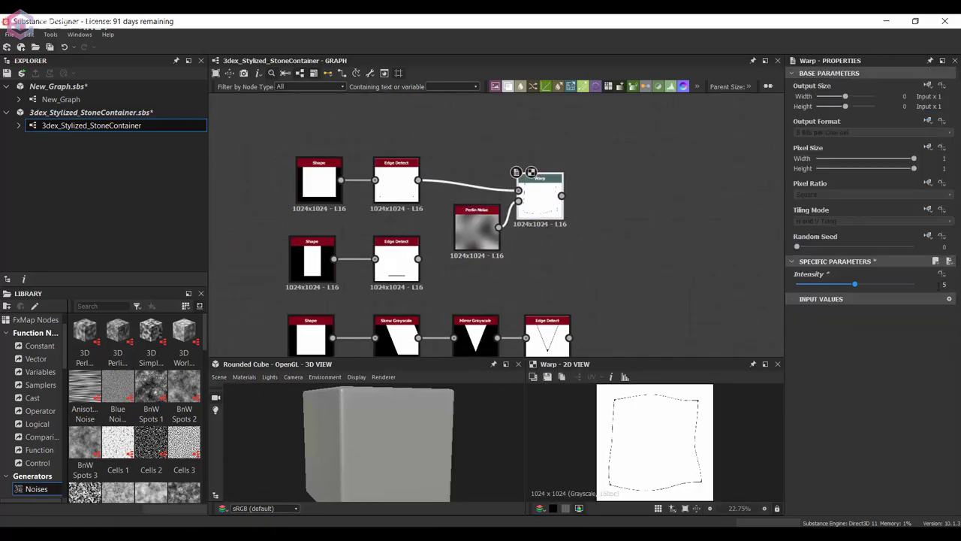
- Duplicate the Warp node for the narrow rectangle's Edge Detect, keeping the Perlin Noise gradient, and align the first Warp with it
{"action": "middle_click_drag", "start_coordinate": [618, 247], "coordinate": [618, 214]}
{"action": "key", "text": "ctrl+d"}
{"action": "left_click_drag", "start_coordinate": [493, 218], "coordinate": [600, 226]}
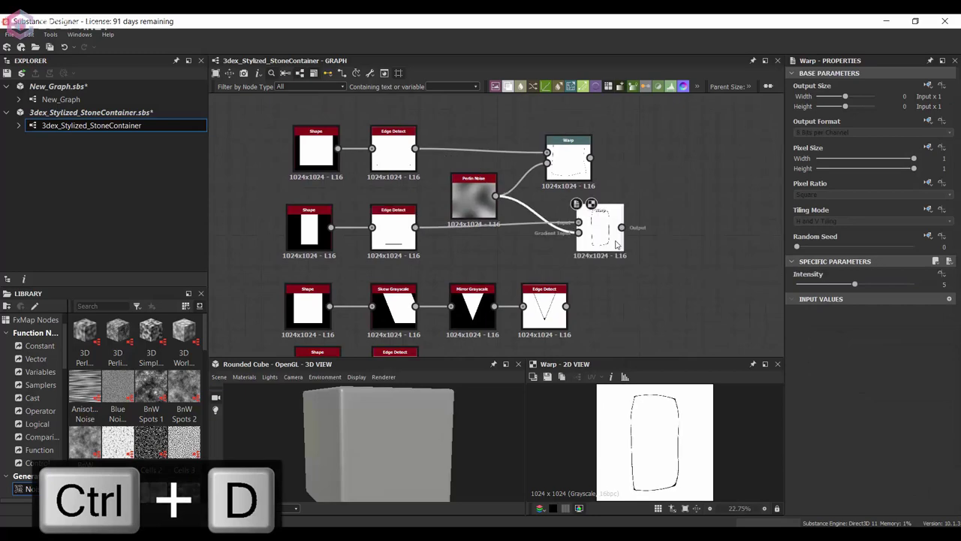
{"action": "left_click_drag", "start_coordinate": [569, 150], "coordinate": [631, 162]}
- Duplicate the Warp node again and connect the triangle's Edge Detect output to the copy
{"action": "middle_click_drag", "start_coordinate": [526, 286], "coordinate": [526, 260]}
{"action": "key", "text": "ctrl+d"}
{"action": "left_click_drag", "start_coordinate": [629, 247], "coordinate": [623, 279]}
- Place a fourth Warp copy beside the wide rectangle's row and connect that row's Edge Detect output to it
{"action": "middle_click_drag", "start_coordinate": [508, 279], "coordinate": [509, 235]}
{"action": "key", "text": "ctrl+d"}
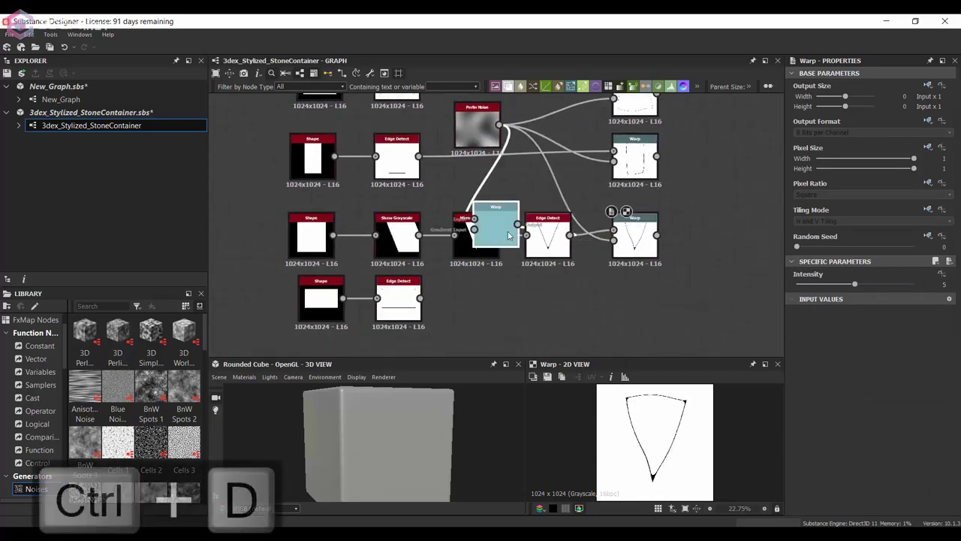
{"action": "left_click_drag", "start_coordinate": [509, 235], "coordinate": [635, 300]}
{"action": "left_click_drag", "start_coordinate": [420, 298], "coordinate": [614, 301]}
{"action": "scroll", "coordinate": [639, 293], "scroll_direction": "down", "scroll_amount": 2}
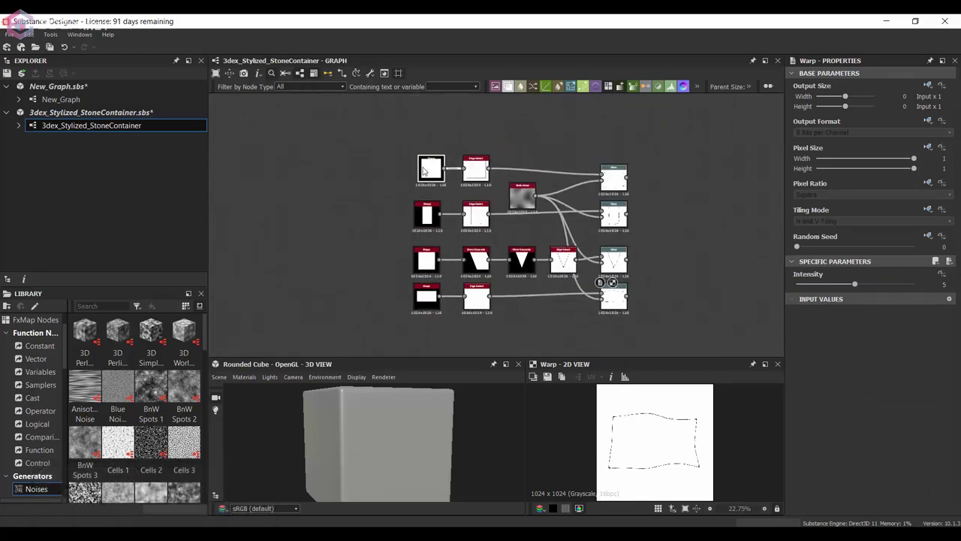
- Add an Invert Grayscale node and connect it after the square's Warp node
{"action": "scroll", "coordinate": [575, 194], "scroll_direction": "up", "scroll_amount": 3}
{"action": "key", "text": "space"}
{"action": "type", "text": "inv"}
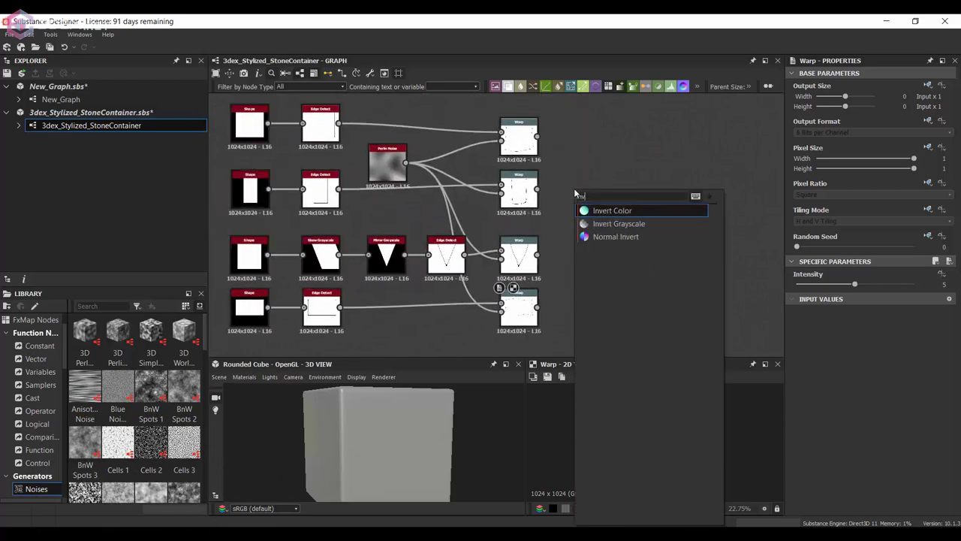
{"action": "left_click", "coordinate": [619, 223]}
{"action": "left_click_drag", "start_coordinate": [575, 188], "coordinate": [591, 142]}
- Duplicate the Invert Grayscale node for each of the other three Warp nodes and connect them
{"action": "key", "text": "ctrl+d"}
{"action": "left_click_drag", "start_coordinate": [585, 207], "coordinate": [597, 255]}
{"action": "key", "text": "ctrl+d"}
{"action": "left_click_drag", "start_coordinate": [538, 255], "coordinate": [601, 322]}
{"action": "key", "text": "ctrl+d"}
{"action": "left_click_drag", "start_coordinate": [538, 308], "coordinate": [579, 314]}
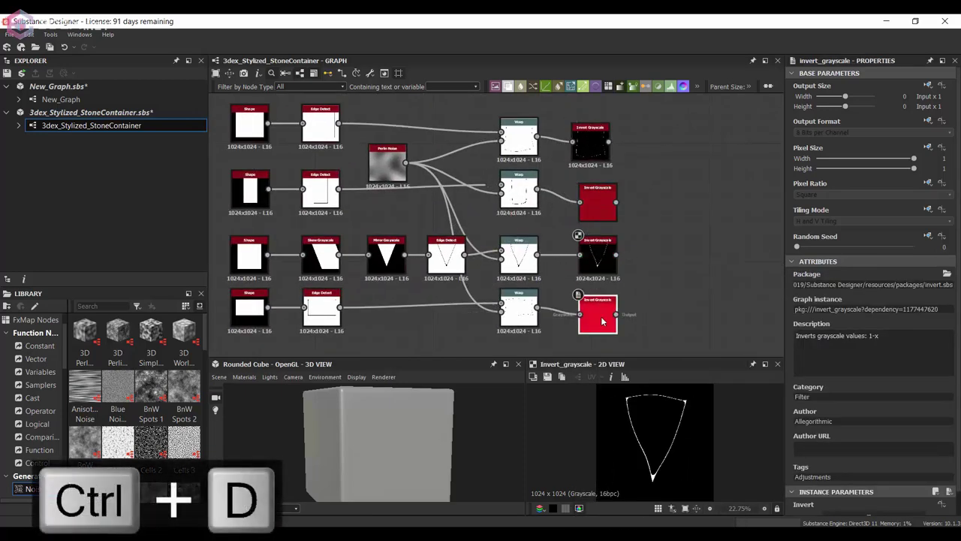
- Add a Tile Sampler using Pattern Input with an input number of 3, and connect the first three Invert Grayscale nodes to it
{"action": "key", "text": "ctrl+a"}
{"action": "key", "text": "f"}
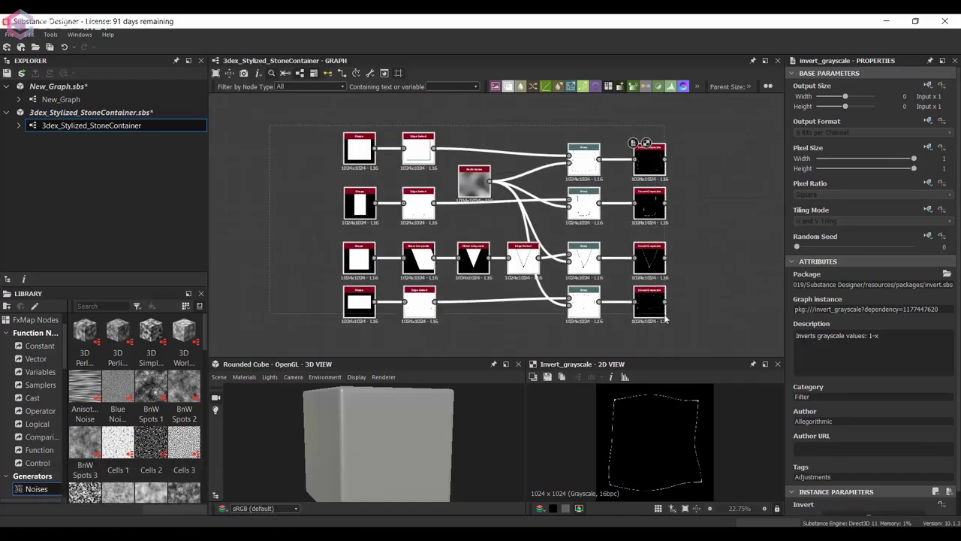
{"action": "key", "text": "space"}
{"action": "type", "text": "tile sampler"}
{"action": "key", "text": "Return"}
{"action": "scroll", "coordinate": [834, 454], "scroll_direction": "down", "scroll_amount": 5}
{"action": "left_click_drag", "start_coordinate": [807, 483], "coordinate": [826, 483]}
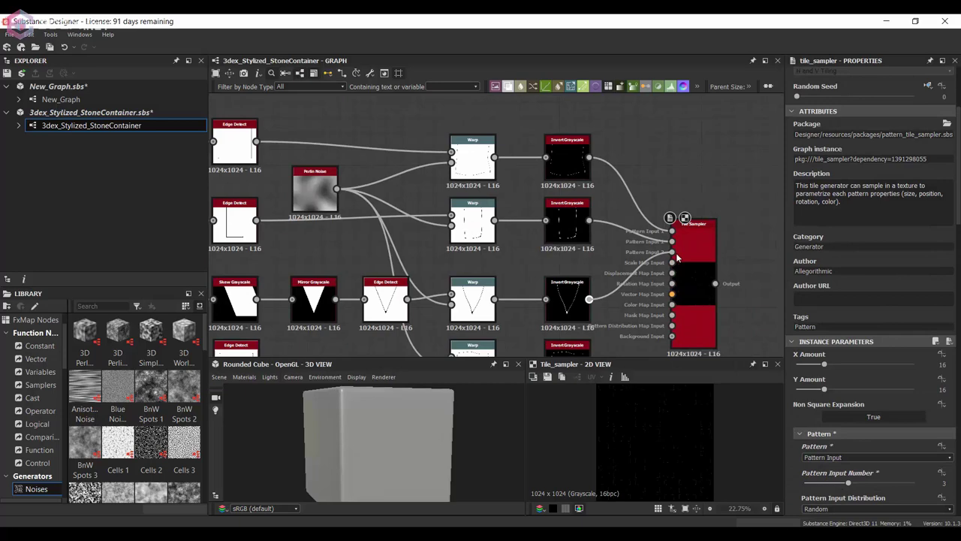
{"action": "scroll", "coordinate": [676, 225], "scroll_direction": "up", "scroll_amount": 1}
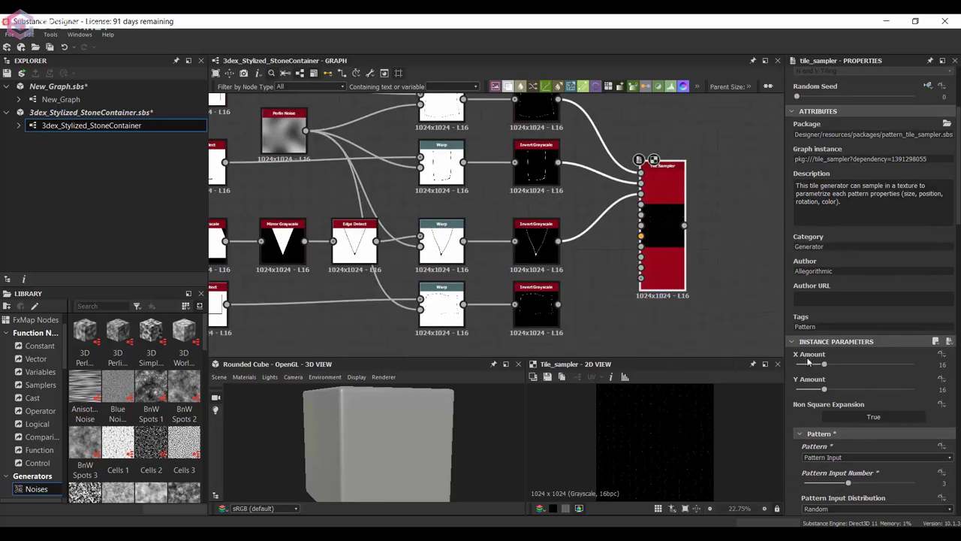
- Set the Tile Sampler's X and Y amounts to 5, scale to 4.47 and scale random to 0.38, and raise its color random
{"action": "scroll", "coordinate": [881, 401], "scroll_direction": "down", "scroll_amount": 5}
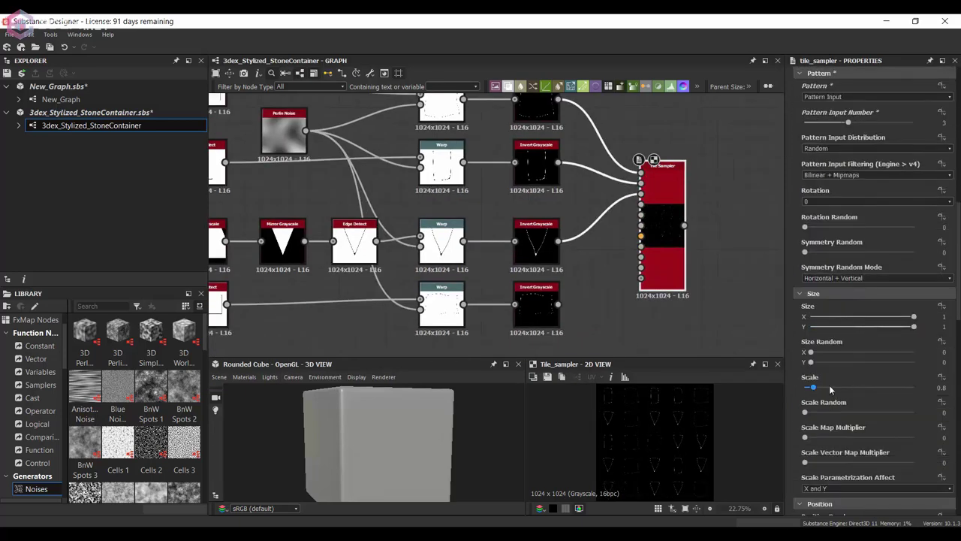
{"action": "left_click_drag", "start_coordinate": [829, 384], "coordinate": [856, 385]}
{"action": "scroll", "coordinate": [888, 390], "scroll_direction": "down", "scroll_amount": 5}
{"action": "scroll", "coordinate": [887, 390], "scroll_direction": "down", "scroll_amount": 5}
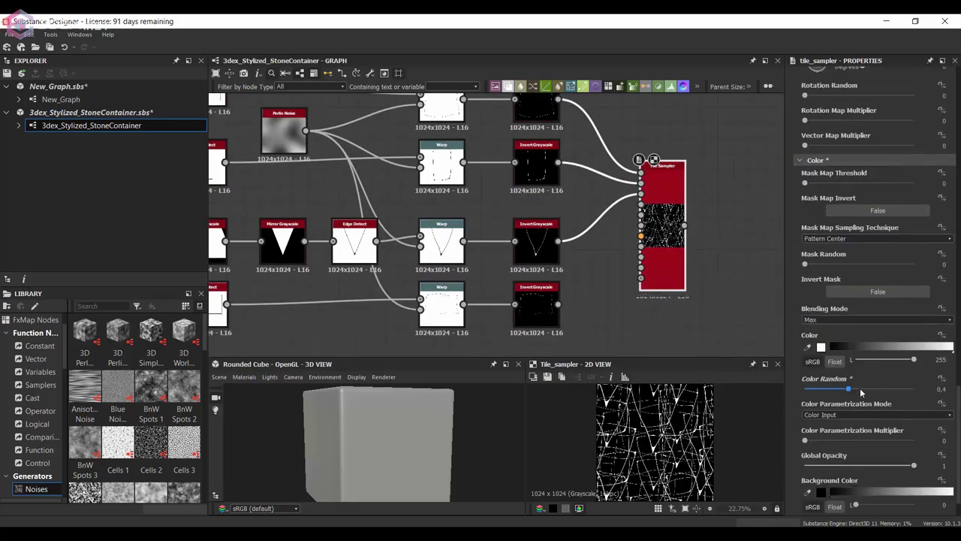
{"action": "left_click", "coordinate": [878, 388]}
- Set the Tile Sampler's pattern input number to 4 and connect the wide rectangle's Invert Grayscale node to the fourth pattern input
{"action": "scroll", "coordinate": [880, 222], "scroll_direction": "up", "scroll_amount": 6}
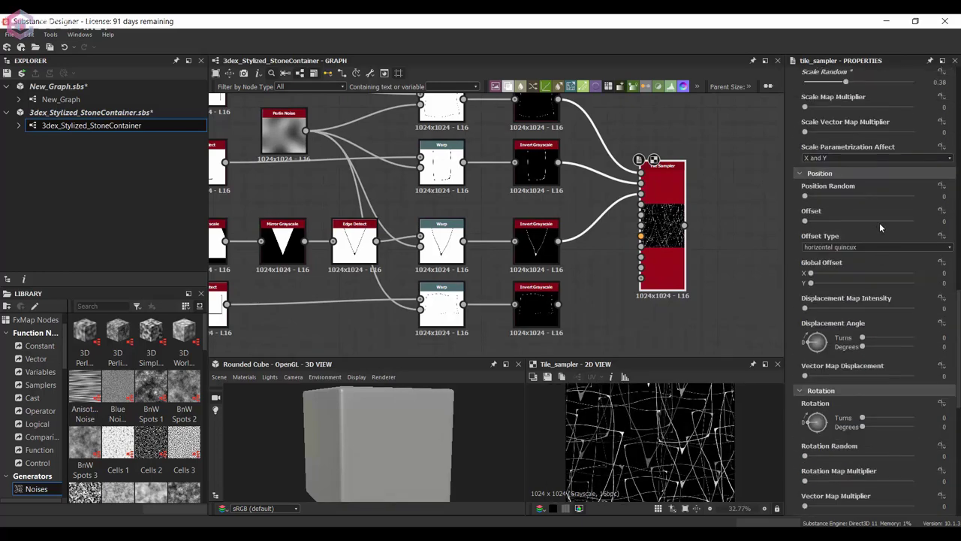
{"action": "scroll", "coordinate": [861, 289], "scroll_direction": "up", "scroll_amount": 1}
{"action": "scroll", "coordinate": [860, 289], "scroll_direction": "up", "scroll_amount": 10}
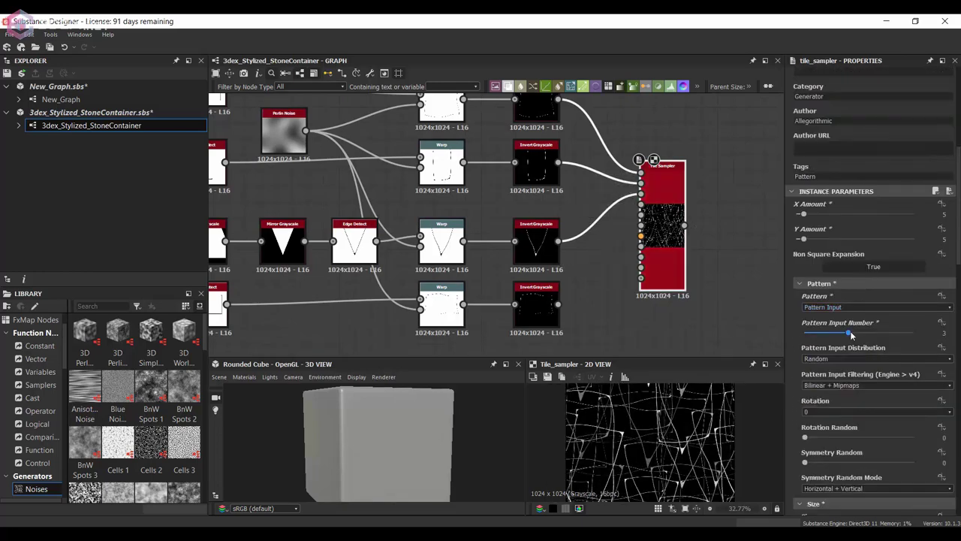
- Set the Tile Sampler's color random to 1 and X amount to 4
{"action": "scroll", "coordinate": [873, 420], "scroll_direction": "down", "scroll_amount": 10}
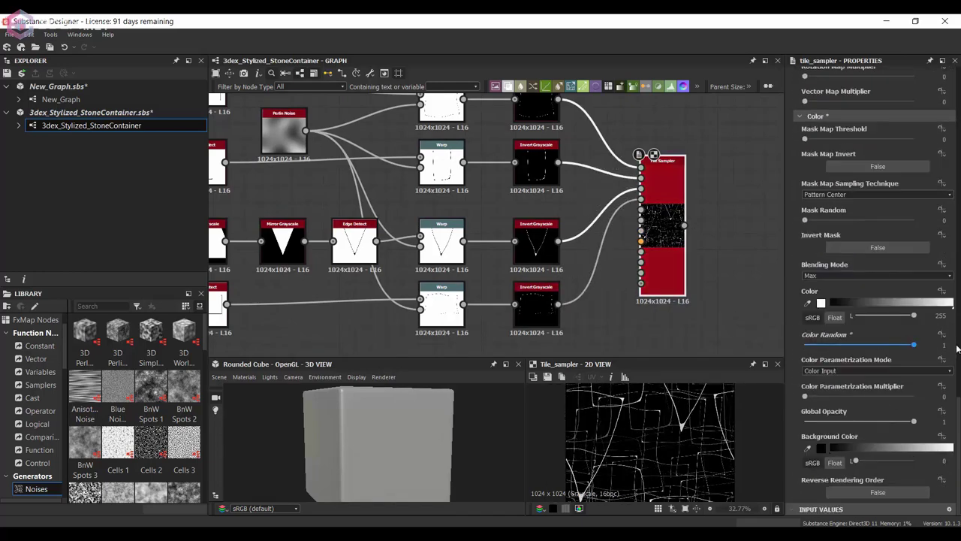
{"action": "scroll", "coordinate": [663, 444], "scroll_direction": "down", "scroll_amount": 2}
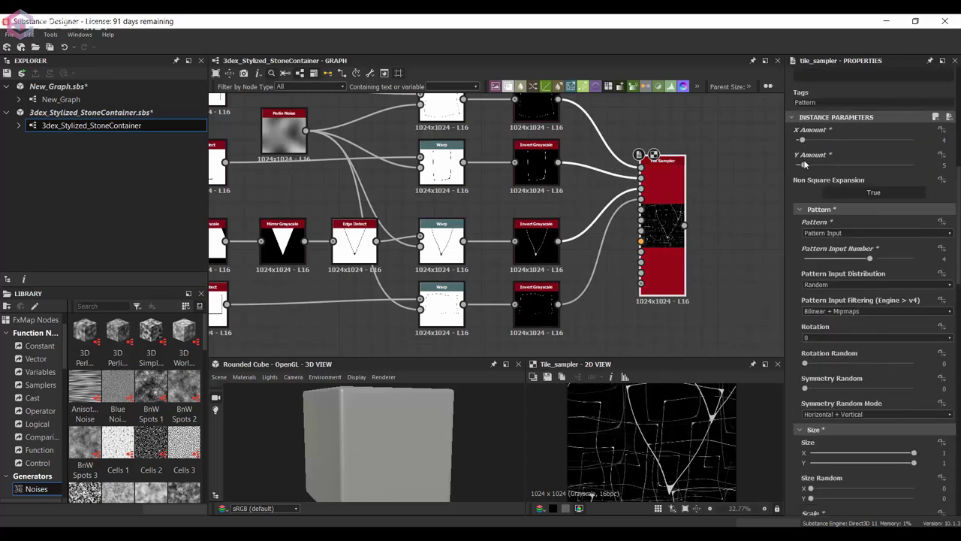
- Set the Tile Sampler's offset to 0.25, position random to 1.32, rotation to 13 degrees and rotation random to 0.01
{"action": "scroll", "coordinate": [818, 373], "scroll_direction": "down", "scroll_amount": 5}
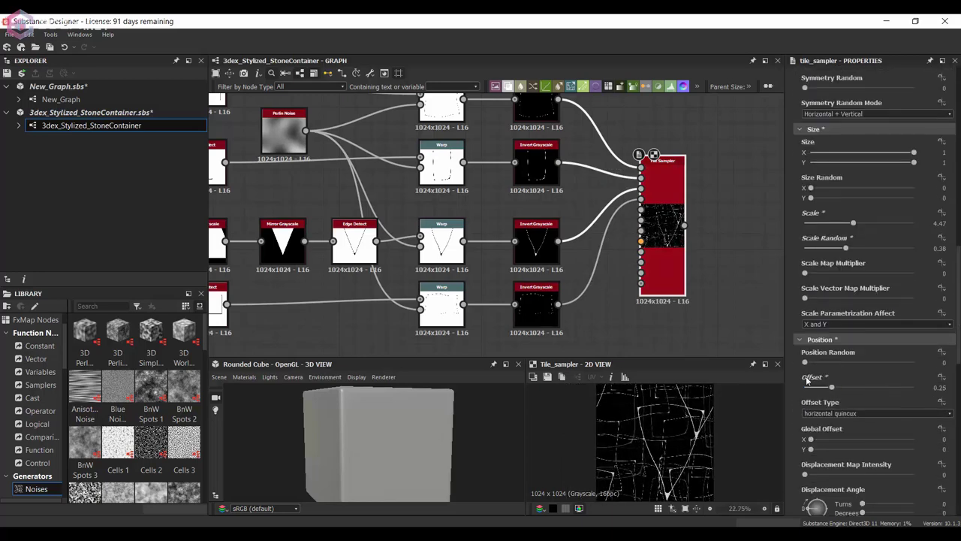
{"action": "left_click_drag", "start_coordinate": [805, 363], "coordinate": [820, 365]}
{"action": "scroll", "coordinate": [861, 420], "scroll_direction": "down", "scroll_amount": 5}
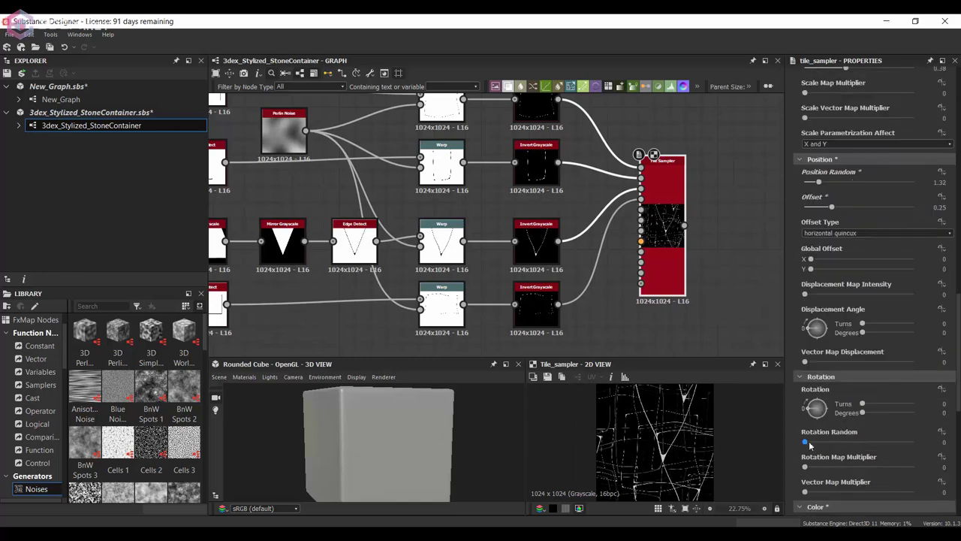
{"action": "left_click_drag", "start_coordinate": [808, 410], "coordinate": [810, 410]}
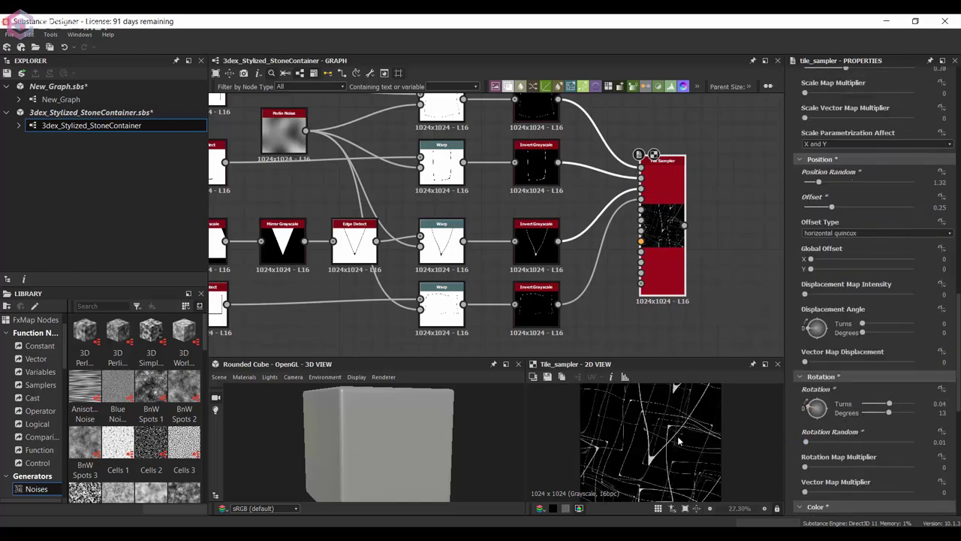
- Increase the Tile Sampler's scale to 7.67
{"action": "scroll", "coordinate": [841, 301], "scroll_direction": "up", "scroll_amount": 5}
{"action": "left_click_drag", "start_coordinate": [815, 223], "coordinate": [890, 232]}
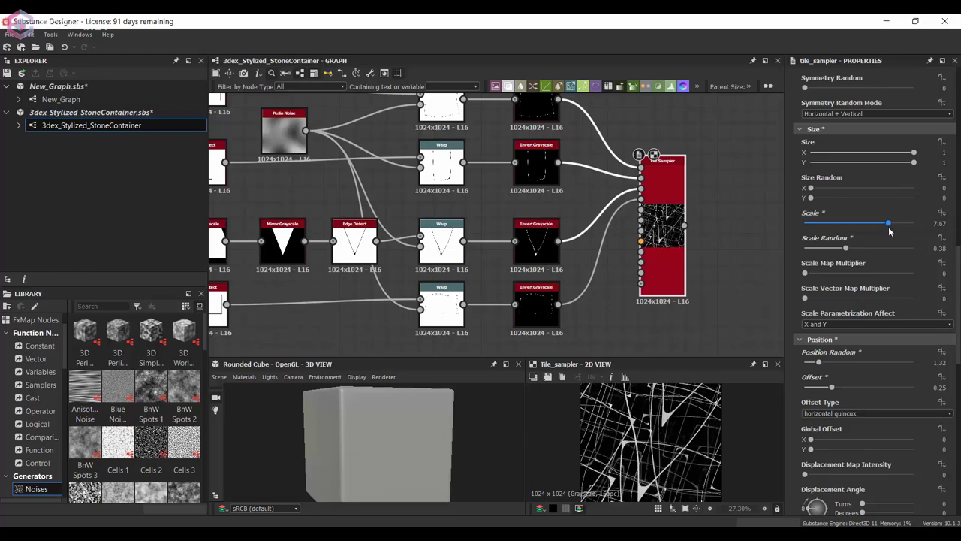
- Set the edge roundness of the triangle's Edge Detect node to 1.29
{"action": "middle_click_drag", "start_coordinate": [353, 248], "coordinate": [635, 248]}
{"action": "left_click", "coordinate": [637, 239]}
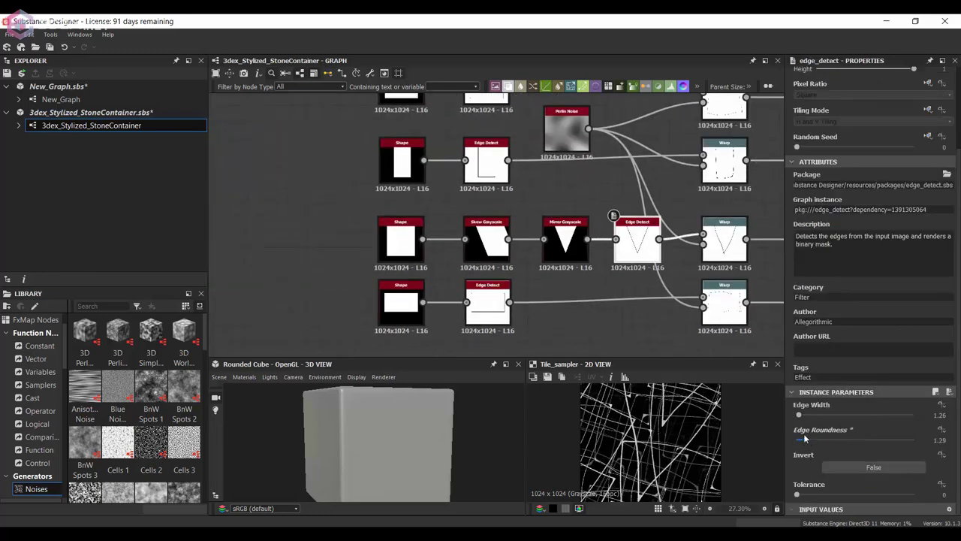
- Set the Tile Sampler's rotation to 39 degrees, scale to 13.97 and mask random to 0.53
{"action": "middle_click_drag", "start_coordinate": [600, 301], "coordinate": [421, 292]}
{"action": "left_click", "coordinate": [680, 217]}
{"action": "scroll", "coordinate": [867, 380], "scroll_direction": "down", "scroll_amount": 10}
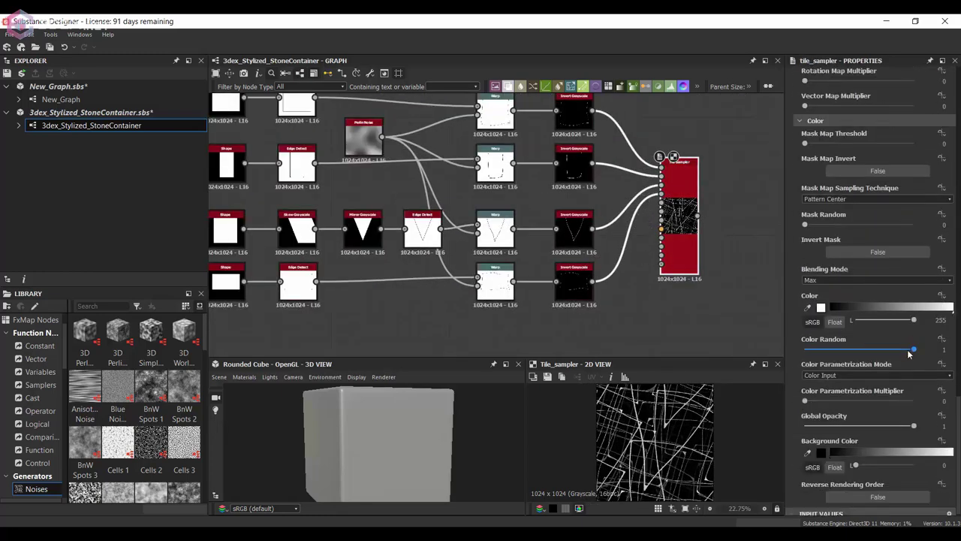
{"action": "scroll", "coordinate": [842, 307], "scroll_direction": "up", "scroll_amount": 4}
{"action": "scroll", "coordinate": [875, 305], "scroll_direction": "up", "scroll_amount": 10}
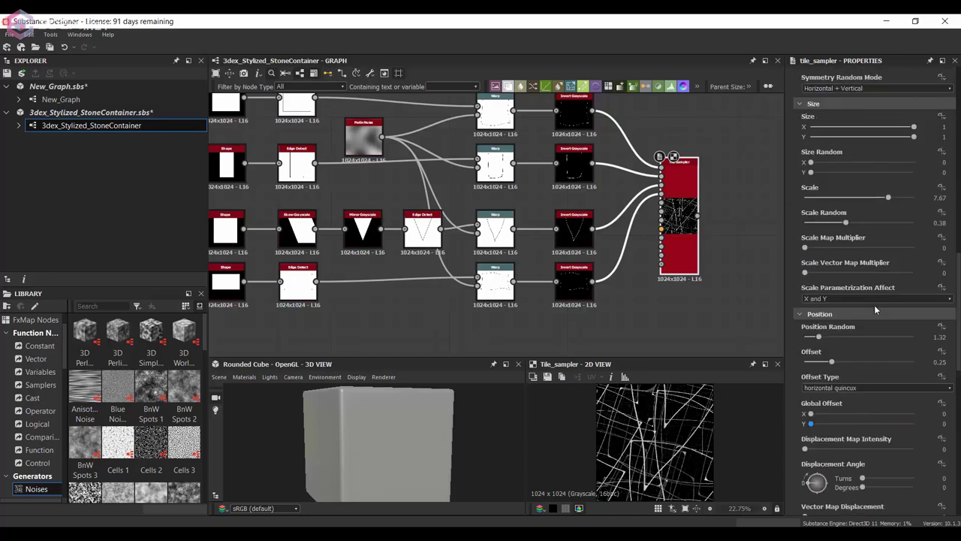
{"action": "scroll", "coordinate": [830, 406], "scroll_direction": "down", "scroll_amount": 4}
{"action": "left_click_drag", "start_coordinate": [819, 410], "coordinate": [810, 409]}
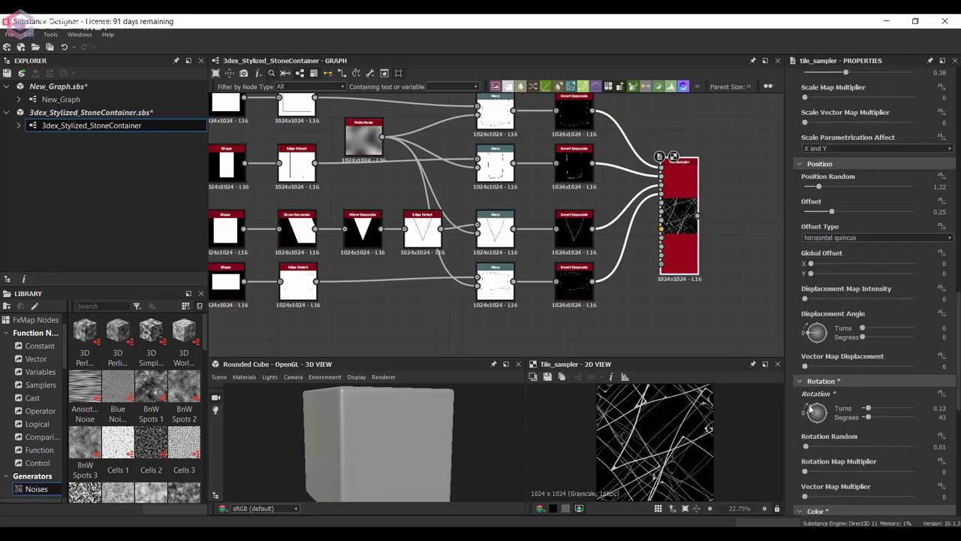
{"action": "scroll", "coordinate": [847, 316], "scroll_direction": "up", "scroll_amount": 4}
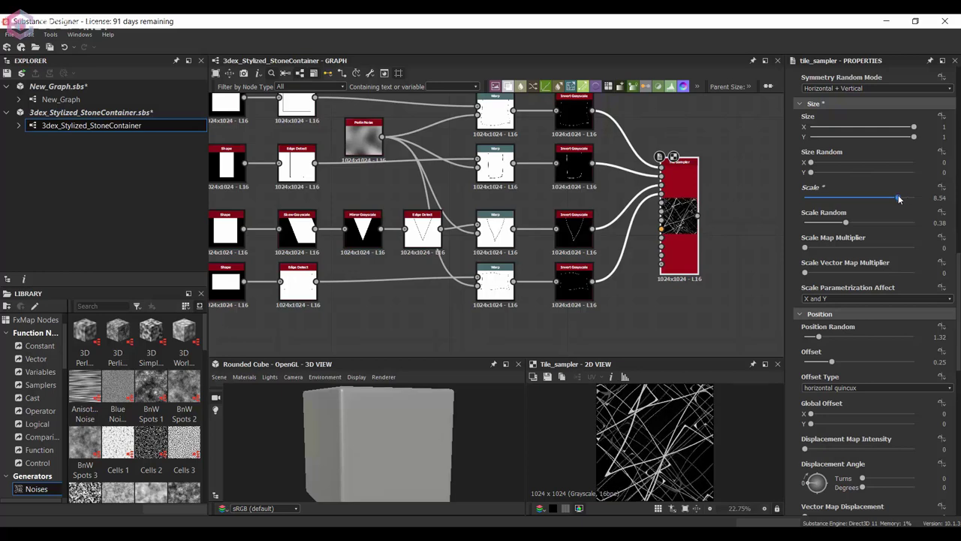
{"action": "scroll", "coordinate": [895, 220], "scroll_direction": "down", "scroll_amount": 3}
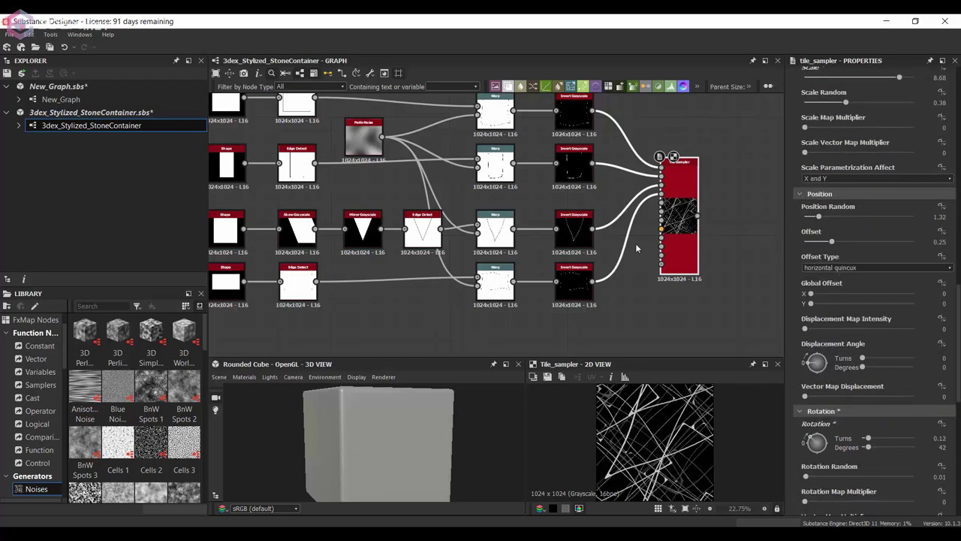
{"action": "scroll", "coordinate": [869, 184], "scroll_direction": "up", "scroll_amount": 2}
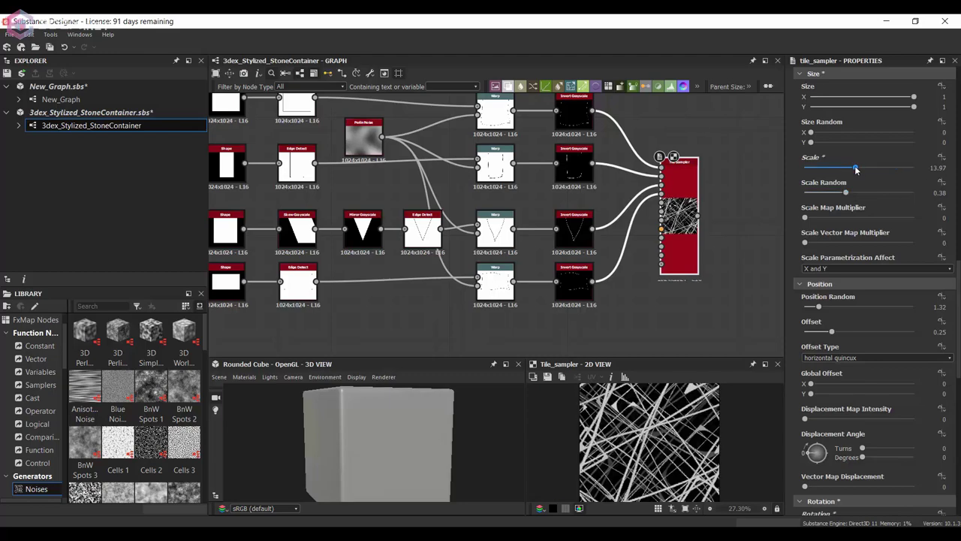
{"action": "scroll", "coordinate": [850, 173], "scroll_direction": "down", "scroll_amount": 3}
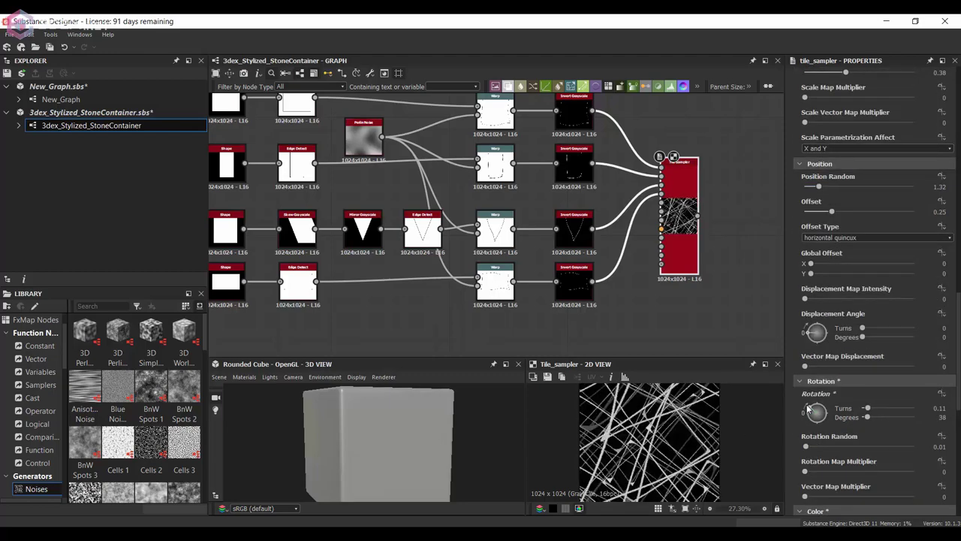
{"action": "scroll", "coordinate": [897, 421], "scroll_direction": "down", "scroll_amount": 10}
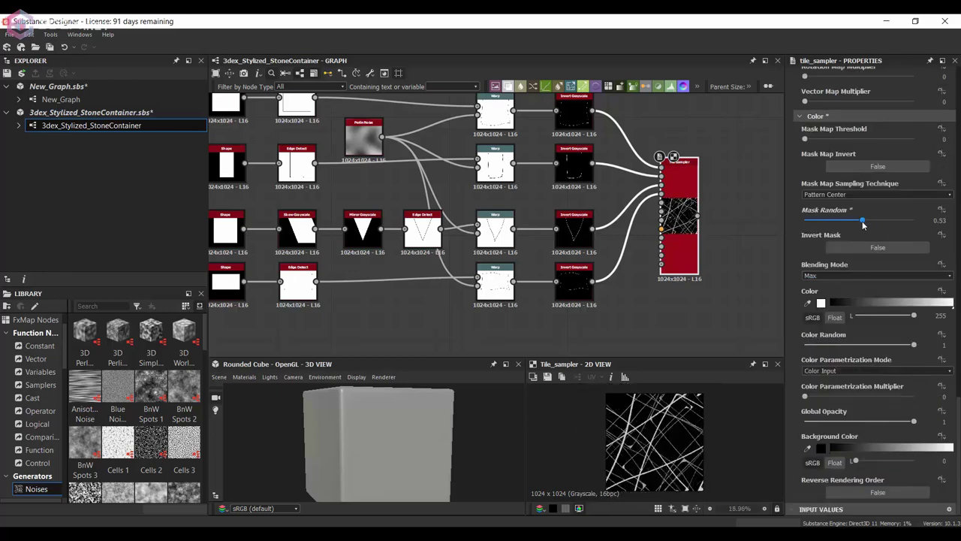
{"action": "scroll", "coordinate": [646, 207], "scroll_direction": "down", "scroll_amount": 3}
- Add an Invert Grayscale node after the Tile Sampler
{"action": "scroll", "coordinate": [598, 233], "scroll_direction": "up", "scroll_amount": 6}
{"action": "key", "text": "space"}
{"action": "type", "text": "inve"}
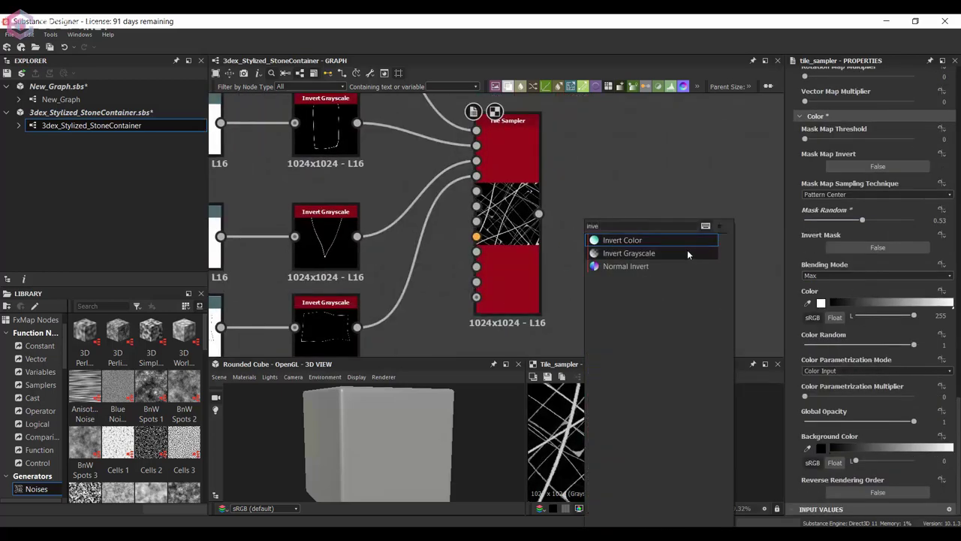
{"action": "left_click", "coordinate": [688, 254]}
- Add a Non Uniform Blur Grayscale node with both inputs fed by the inverted lines, and set its intensity to 1.7
{"action": "scroll", "coordinate": [654, 215], "scroll_direction": "up", "scroll_amount": 2}
{"action": "key", "text": "space"}
{"action": "type", "text": "blur"}
{"action": "left_click", "coordinate": [623, 318]}
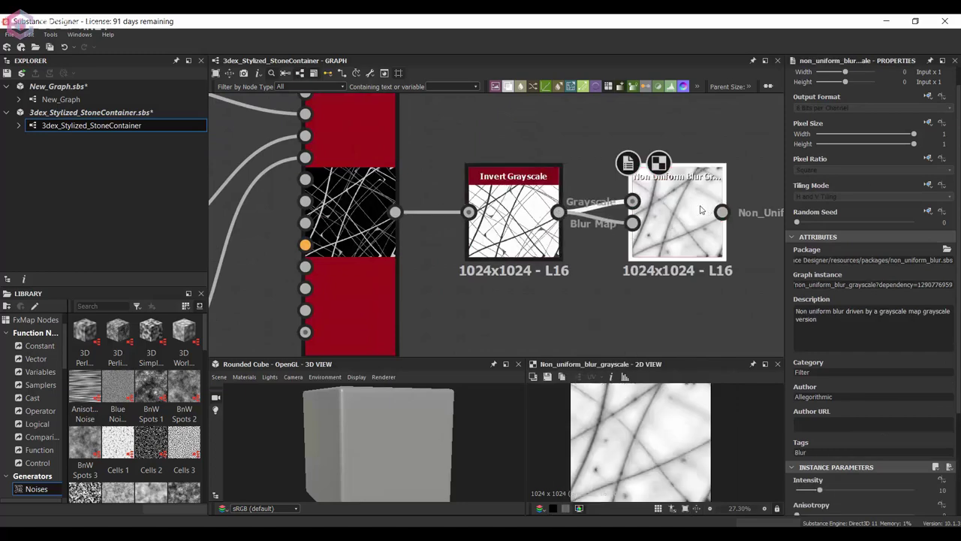
{"action": "scroll", "coordinate": [827, 353], "scroll_direction": "down", "scroll_amount": 4}
{"action": "left_click_drag", "start_coordinate": [820, 351], "coordinate": [790, 353]}
- Add a Flood Fill fed by the inverted lines, followed by a Flood Fill to Gradient with an angle variation of 0.4
{"action": "scroll", "coordinate": [652, 253], "scroll_direction": "down", "scroll_amount": 3}
{"action": "key", "text": "space"}
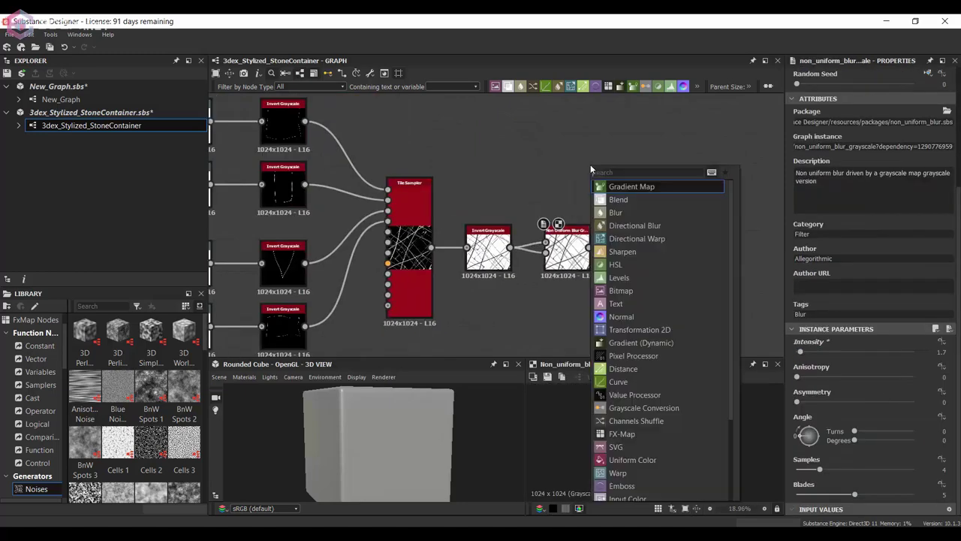
{"action": "left_click", "coordinate": [593, 239]}
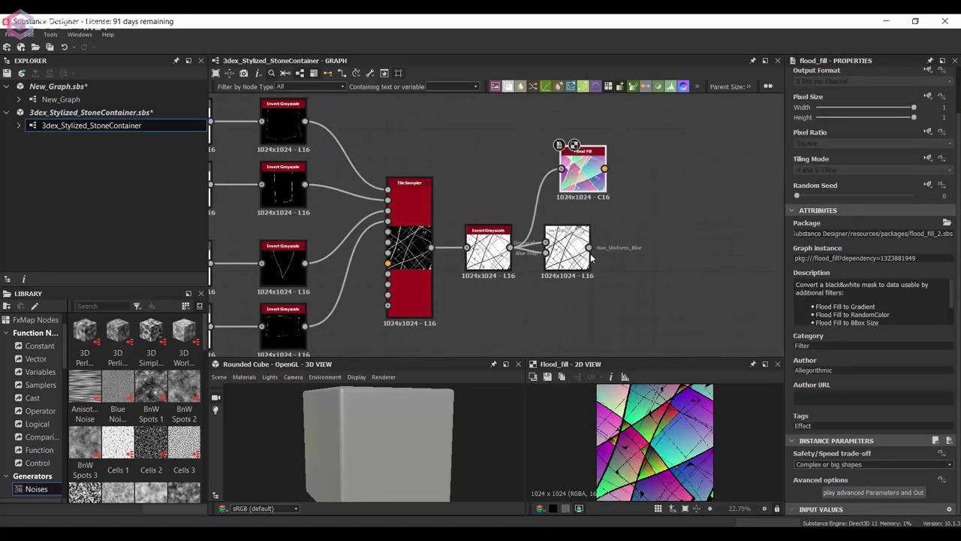
{"action": "left_click_drag", "start_coordinate": [527, 157], "coordinate": [557, 150]}
{"action": "left_click", "coordinate": [608, 200]}
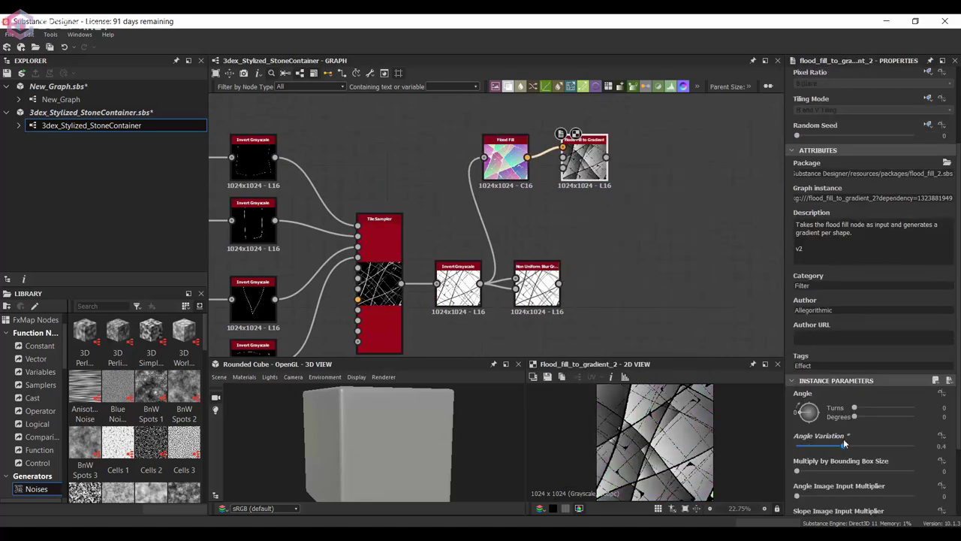
- Add a Distance node using the blurred lines as mask and the gradient as source, and feed the Flood Fill from the blur node
{"action": "middle_click_drag", "start_coordinate": [587, 226], "coordinate": [547, 229]}
{"action": "key", "text": "space"}
{"action": "left_click", "coordinate": [611, 238]}
{"action": "scroll", "coordinate": [578, 218], "scroll_direction": "up", "scroll_amount": 1}
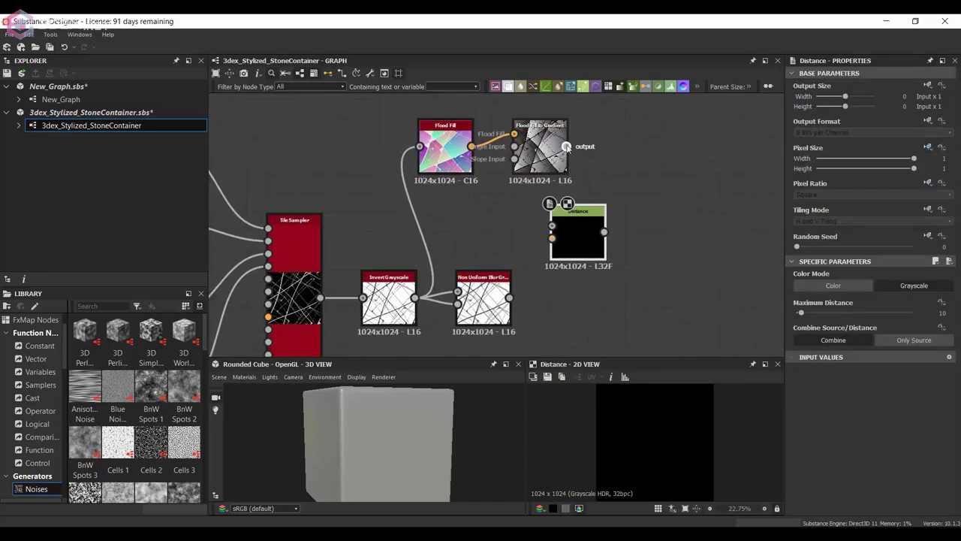
{"action": "left_click_drag", "start_coordinate": [567, 146], "coordinate": [552, 226]}
{"action": "left_click_drag", "start_coordinate": [509, 297], "coordinate": [627, 205]}
{"action": "left_click_drag", "start_coordinate": [567, 147], "coordinate": [627, 218]}
{"action": "left_click_drag", "start_coordinate": [454, 190], "coordinate": [419, 146]}
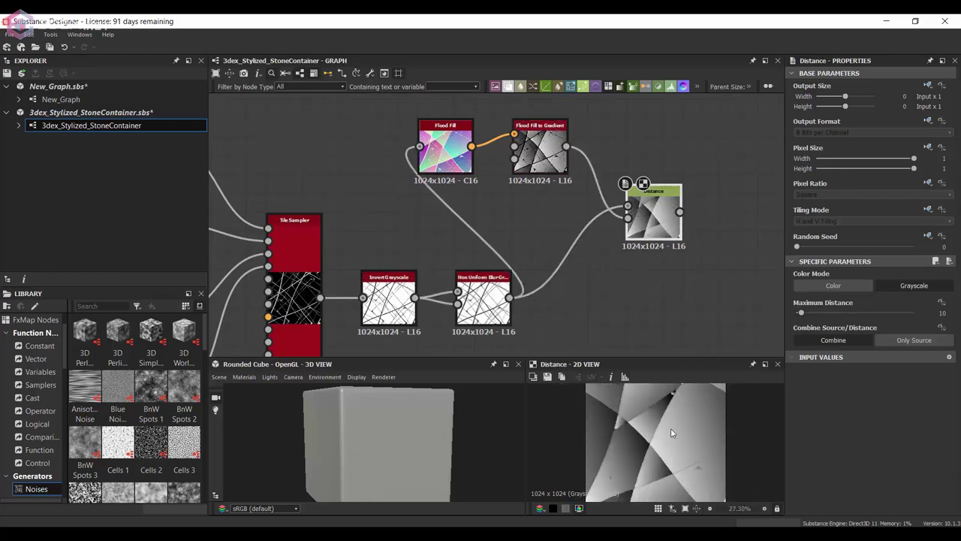
- Lower the Tile Sampler's mask random to 0.41
{"action": "middle_click_drag", "start_coordinate": [466, 285], "coordinate": [570, 226]}
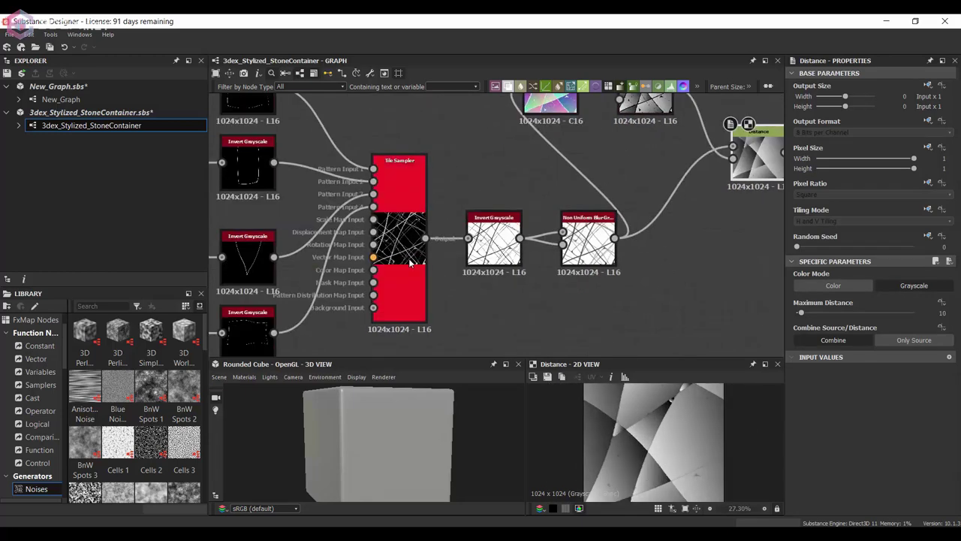
{"action": "left_click", "coordinate": [399, 180]}
{"action": "scroll", "coordinate": [871, 360], "scroll_direction": "down", "scroll_amount": 10}
{"action": "left_click_drag", "start_coordinate": [852, 475], "coordinate": [850, 475]}
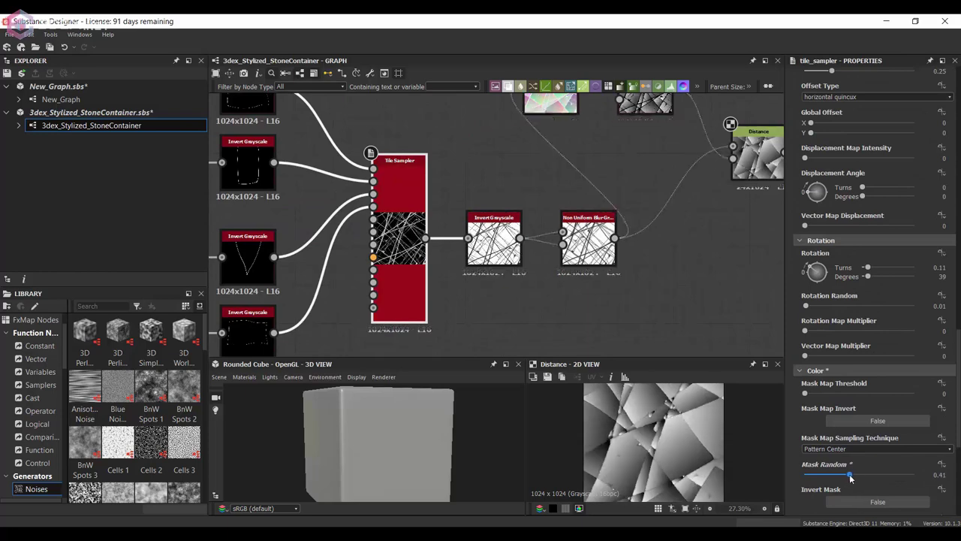
- Set the Flood Fill to Gradient's angle variation to 0.51 and preview the Distance result
{"action": "middle_click_drag", "start_coordinate": [681, 228], "coordinate": [621, 335]}
{"action": "left_click", "coordinate": [564, 124]}
{"action": "left_click_drag", "start_coordinate": [802, 350], "coordinate": [808, 351]}
{"action": "left_click_drag", "start_coordinate": [698, 278], "coordinate": [680, 277]}
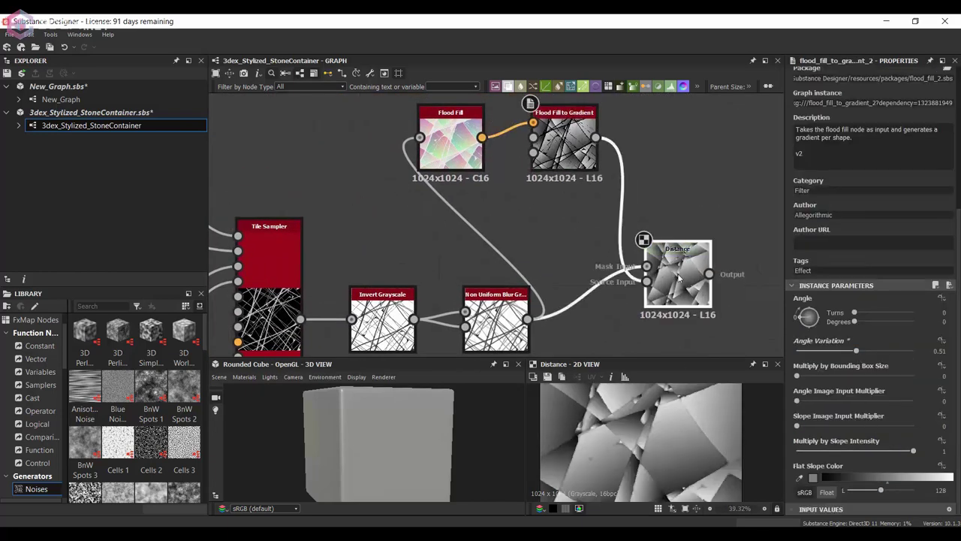
{"action": "double_click", "coordinate": [496, 320]}
{"action": "double_click", "coordinate": [679, 274]}
- Add a Flood Fill to Random Grayscale node fed by the Flood Fill
{"action": "scroll", "coordinate": [666, 173], "scroll_direction": "down", "scroll_amount": 2}
{"action": "left_click_drag", "start_coordinate": [517, 161], "coordinate": [585, 211]}
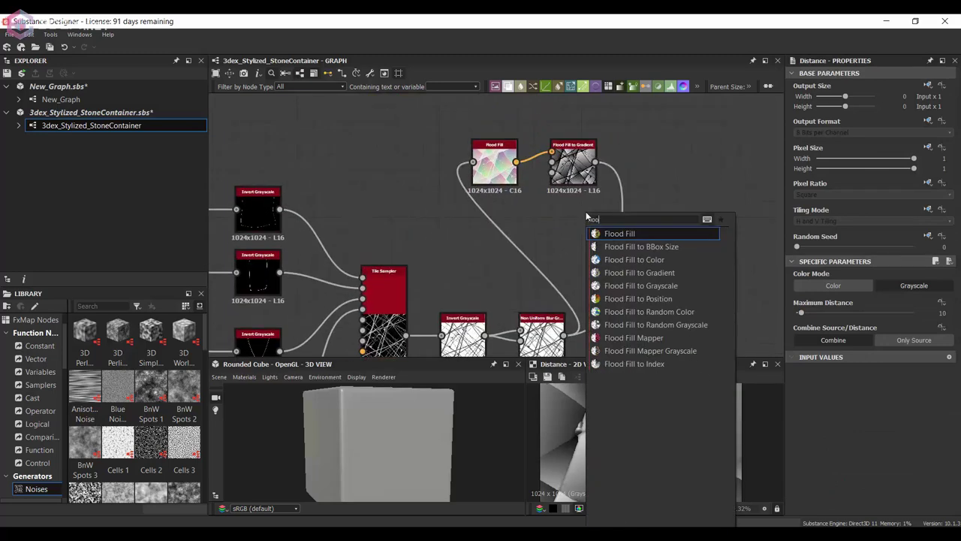
{"action": "left_click", "coordinate": [676, 290]}
{"action": "left_click", "coordinate": [590, 220]}
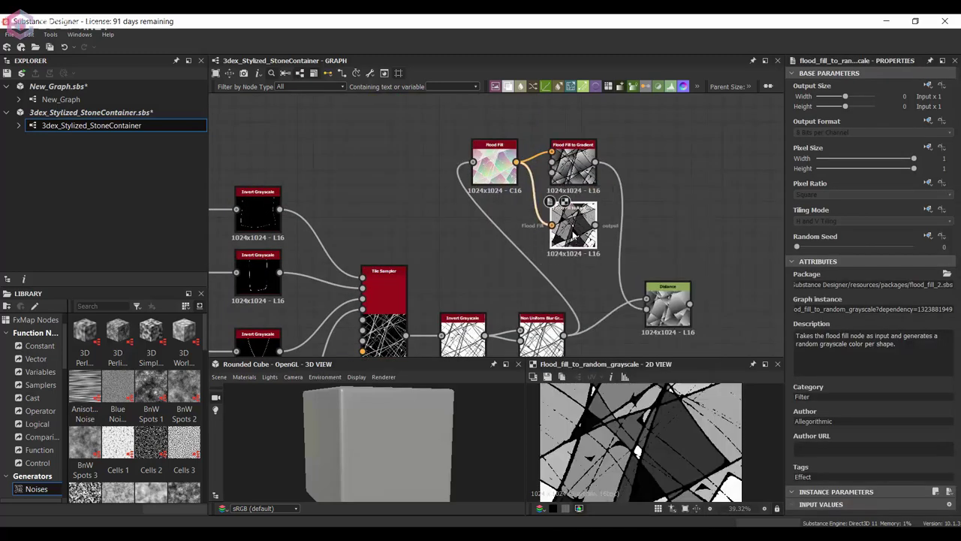
- Blend the gradient with the random grayscale ahead of the Distance node, using Multiply mode at 0.68 opacity
{"action": "left_click_drag", "start_coordinate": [595, 224], "coordinate": [639, 222]}
{"action": "left_click", "coordinate": [676, 240]}
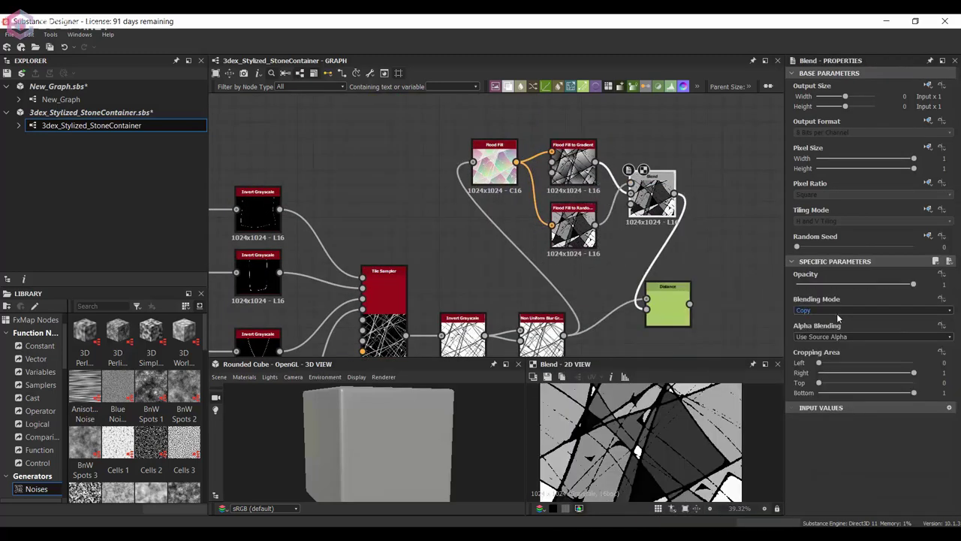
{"action": "double_click", "coordinate": [672, 289]}
{"action": "left_click", "coordinate": [652, 197]}
{"action": "left_click", "coordinate": [872, 310]}
{"action": "left_click", "coordinate": [871, 349]}
{"action": "left_click_drag", "start_coordinate": [914, 284], "coordinate": [868, 284]}
- Duplicate the uppermost Warp node, place the copy below the shape rows and feed it from the uppermost square Shape
{"action": "scroll", "coordinate": [646, 232], "scroll_direction": "down", "scroll_amount": 3}
{"action": "scroll", "coordinate": [646, 231], "scroll_direction": "up", "scroll_amount": 2}
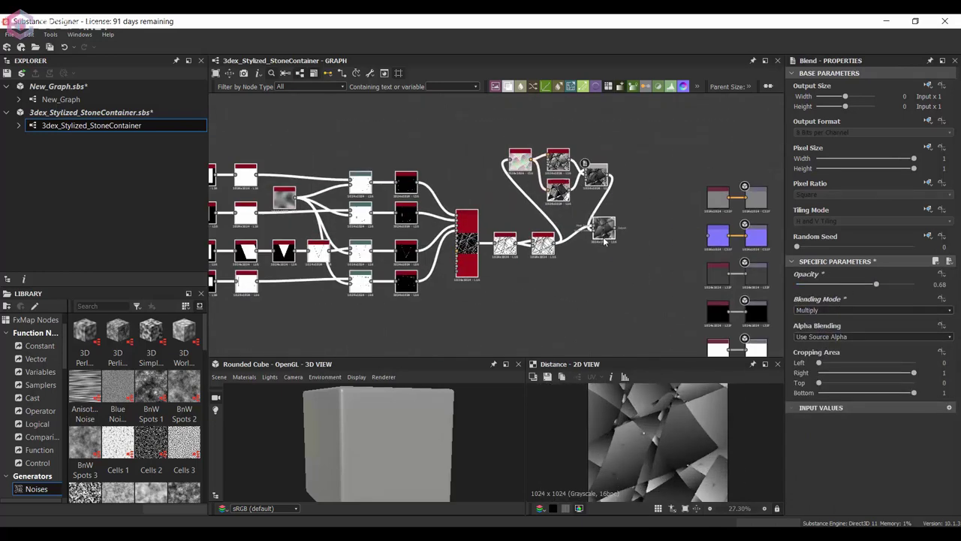
{"action": "key", "text": "f"}
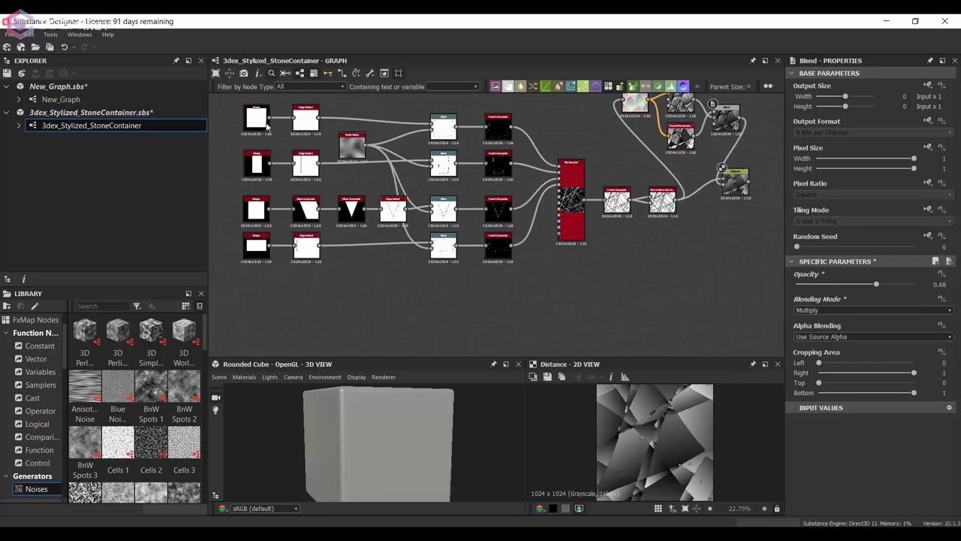
{"action": "left_click", "coordinate": [449, 133]}
{"action": "key", "text": "ctrl+d"}
{"action": "left_click_drag", "start_coordinate": [269, 119], "coordinate": [449, 317]}
{"action": "middle_click_drag", "start_coordinate": [470, 329], "coordinate": [479, 302]}
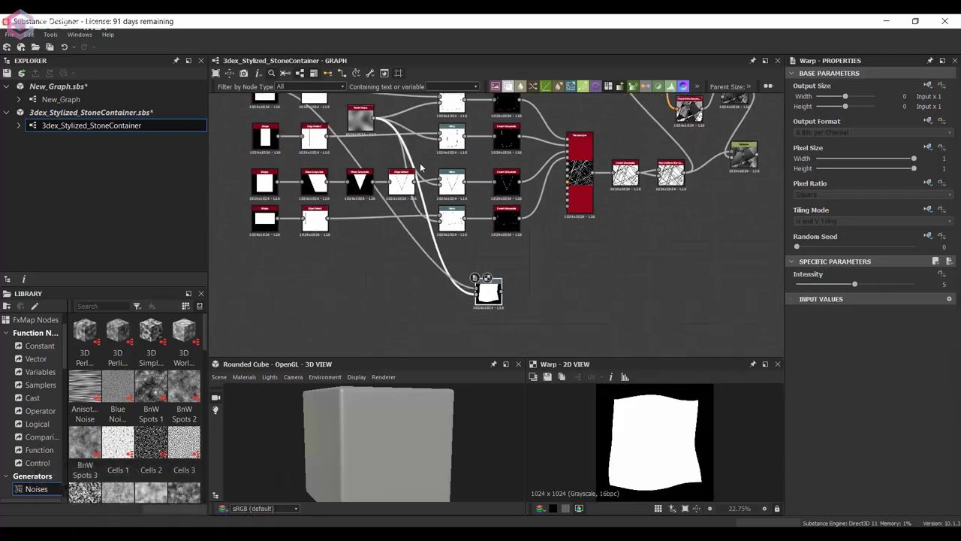
- Duplicate the square Shape node beside the copied Warp and connect it as that Warp's input
{"action": "middle_click_drag", "start_coordinate": [420, 169], "coordinate": [433, 201]}
{"action": "left_click", "coordinate": [276, 133]}
{"action": "key", "text": "ctrl+d"}
{"action": "scroll", "coordinate": [473, 338], "scroll_direction": "up", "scroll_amount": 3}
{"action": "left_click_drag", "start_coordinate": [471, 286], "coordinate": [506, 290]}
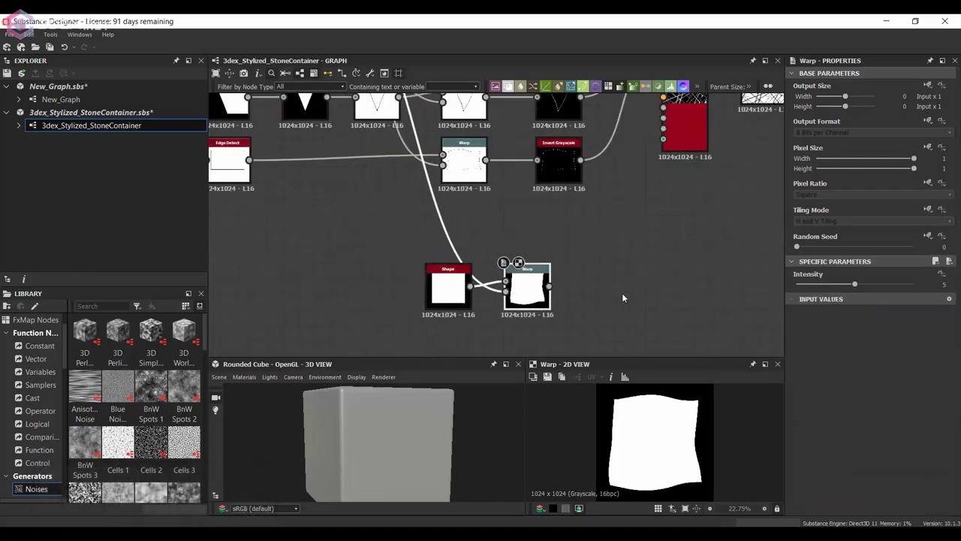
- Add a Bevel node after the copied Warp, with distance -0.19 and smoothing 5
{"action": "middle_click_drag", "start_coordinate": [622, 298], "coordinate": [538, 294]}
{"action": "left_click_drag", "start_coordinate": [365, 282], "coordinate": [350, 280]}
{"action": "key", "text": "space"}
{"action": "type", "text": "bevel"}
{"action": "key", "text": "Return"}
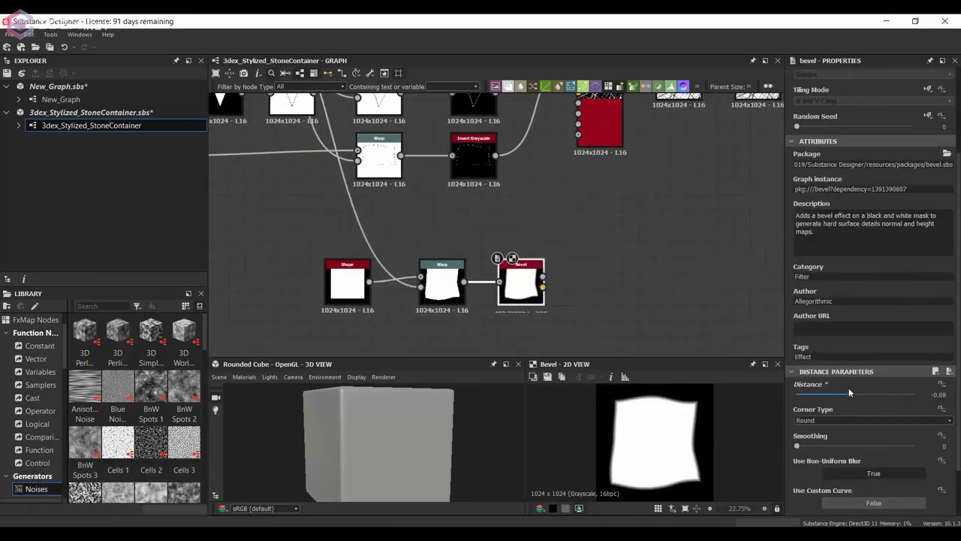
- Add a Blend node that combines the Distance output with the beveled square
{"action": "scroll", "coordinate": [506, 215], "scroll_direction": "down", "scroll_amount": 2}
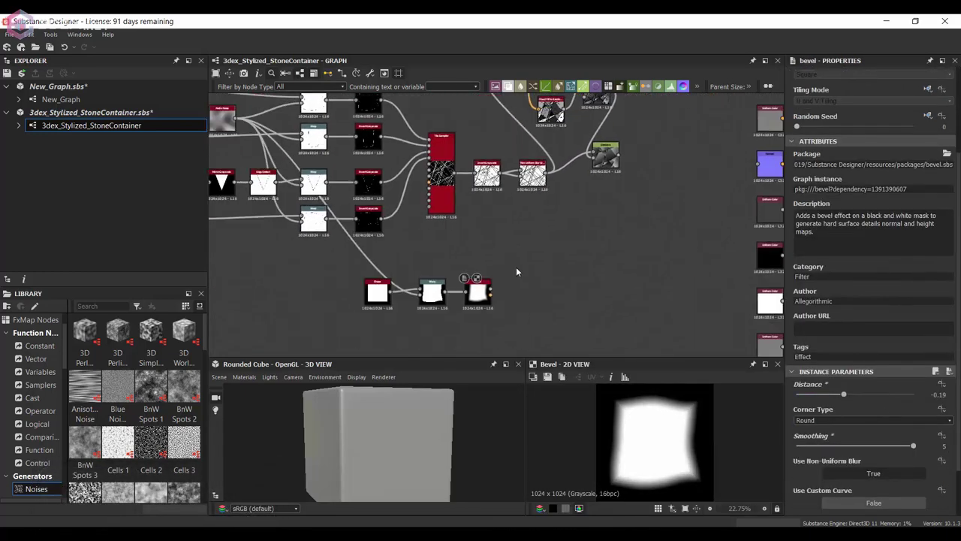
{"action": "key", "text": "space"}
{"action": "type", "text": "blend"}
{"action": "key", "text": "Return"}
{"action": "scroll", "coordinate": [556, 282], "scroll_direction": "up", "scroll_amount": 1}
{"action": "middle_click_drag", "start_coordinate": [567, 283], "coordinate": [550, 325]}
{"action": "left_click_drag", "start_coordinate": [658, 136], "coordinate": [564, 320]}
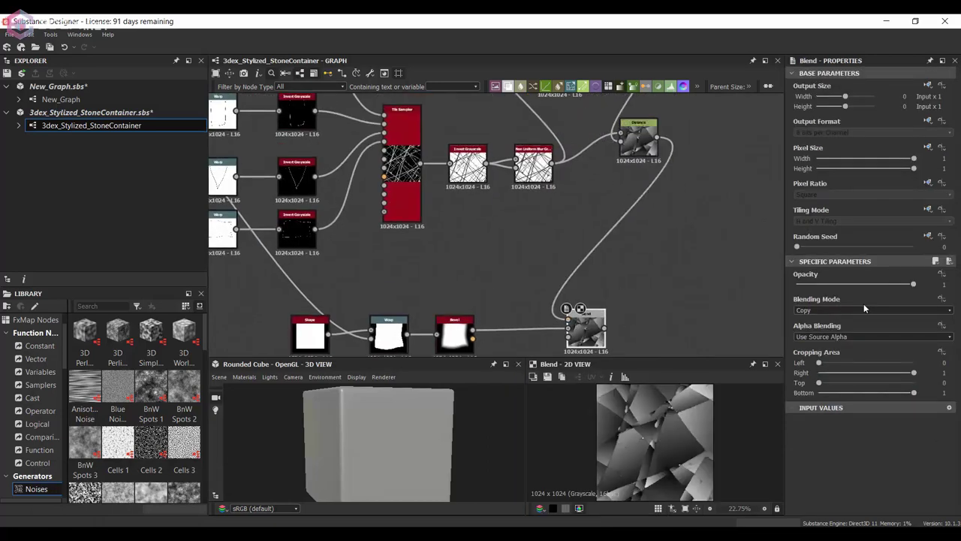
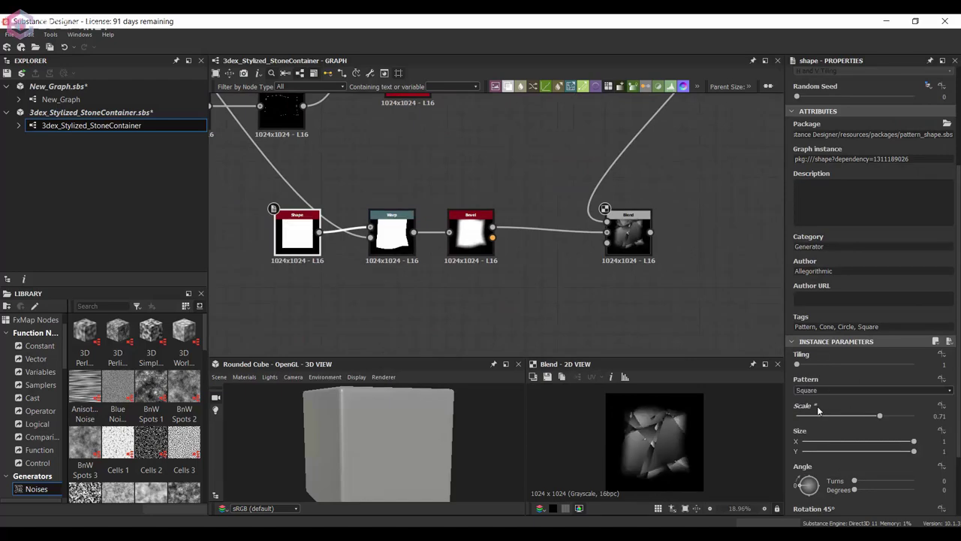
- Add a second Tile Sampler fed by the Blend, with X and Y amounts of 4 and the pattern set to Pattern Input
{"action": "key", "text": "space"}
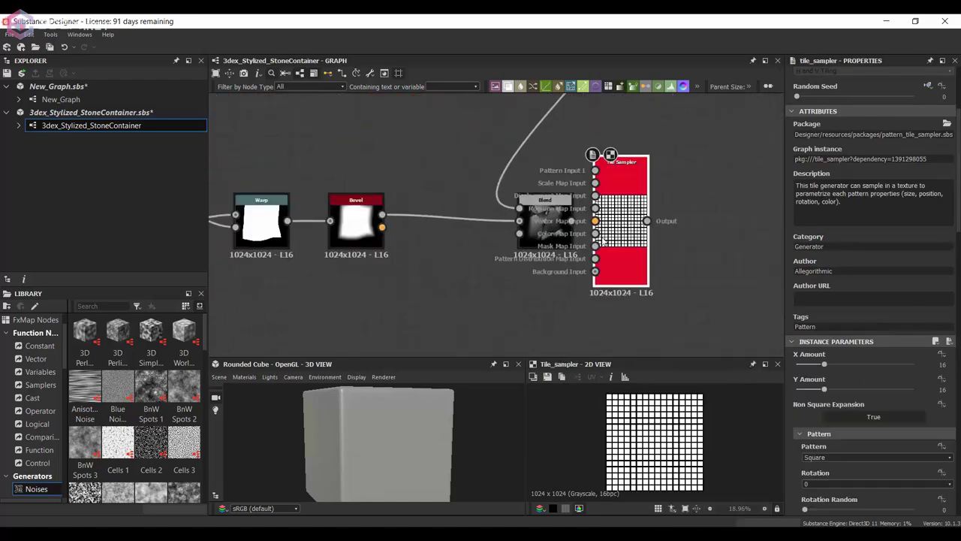
{"action": "scroll", "coordinate": [638, 187], "scroll_direction": "up", "scroll_amount": 3}
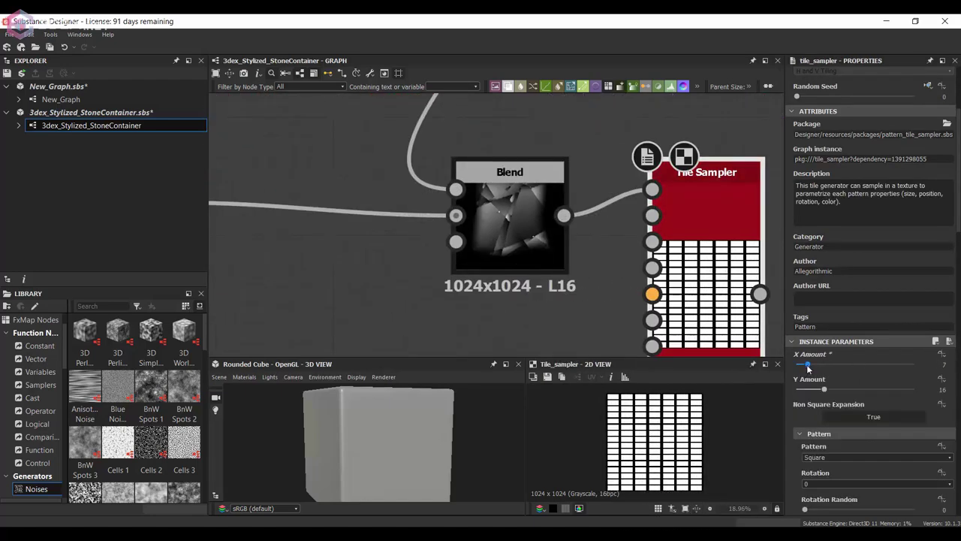
{"action": "left_click", "coordinate": [823, 466]}
- Set the new Tile Sampler's scale to 2.69 and increase its color random
{"action": "scroll", "coordinate": [883, 358], "scroll_direction": "down", "scroll_amount": 10}
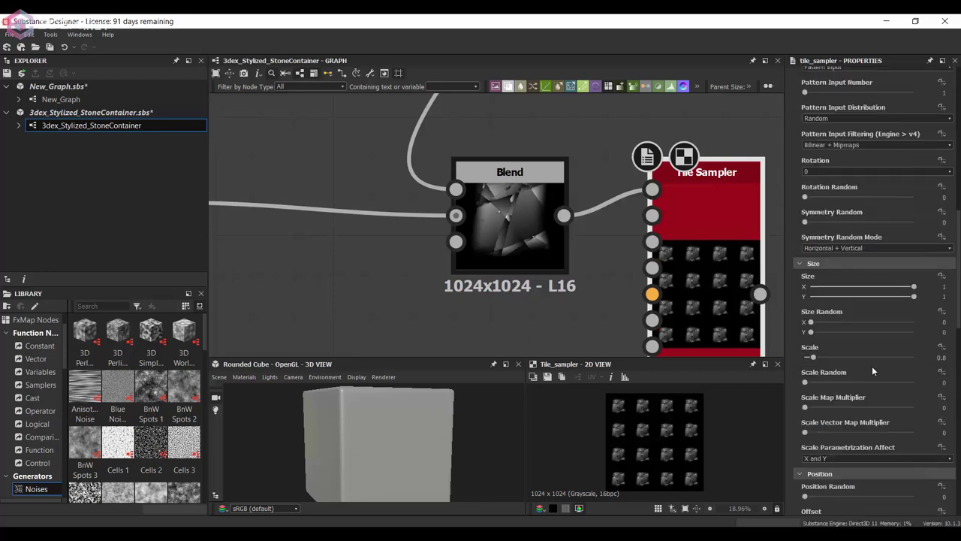
{"action": "left_click_drag", "start_coordinate": [816, 299], "coordinate": [838, 298]}
{"action": "scroll", "coordinate": [866, 345], "scroll_direction": "down", "scroll_amount": 10}
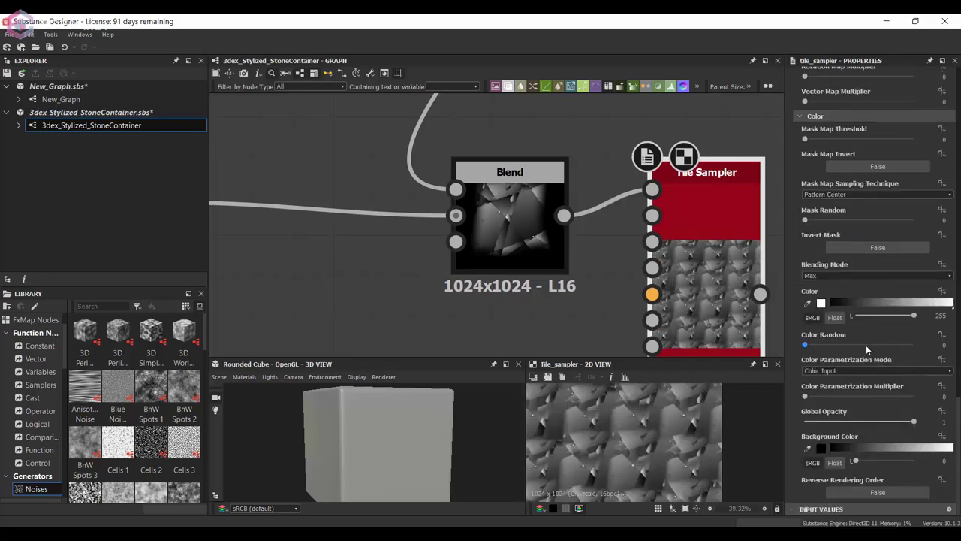
{"action": "left_click_drag", "start_coordinate": [866, 346], "coordinate": [875, 344]}
{"action": "scroll", "coordinate": [652, 426], "scroll_direction": "up", "scroll_amount": 2}
{"action": "scroll", "coordinate": [866, 275], "scroll_direction": "up", "scroll_amount": 15}
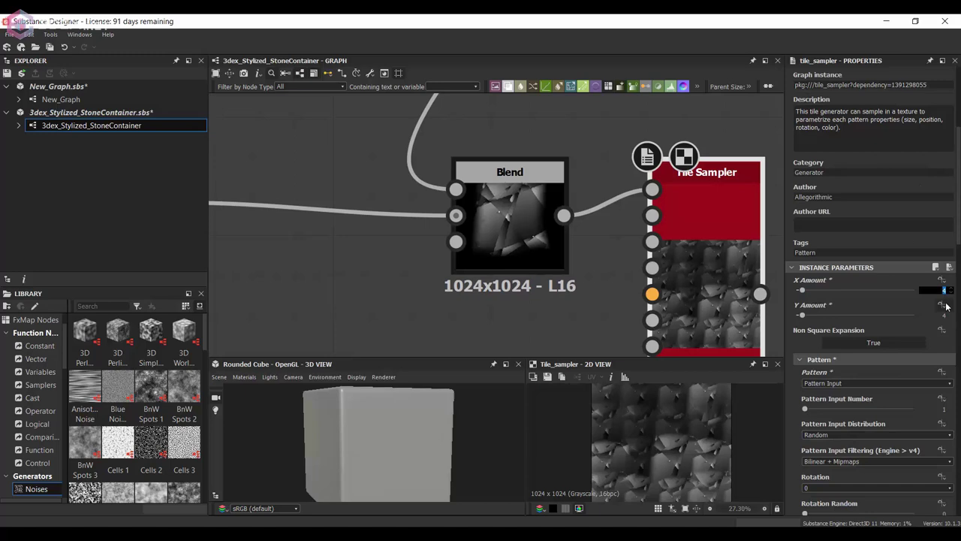
- Set the new Tile Sampler's scale random to 0.32, position random to 0.14 and offset to 0.29
{"action": "scroll", "coordinate": [864, 301], "scroll_direction": "down", "scroll_amount": 10}
{"action": "left_click_drag", "start_coordinate": [805, 302], "coordinate": [805, 308]}
{"action": "scroll", "coordinate": [808, 450], "scroll_direction": "down", "scroll_amount": 3}
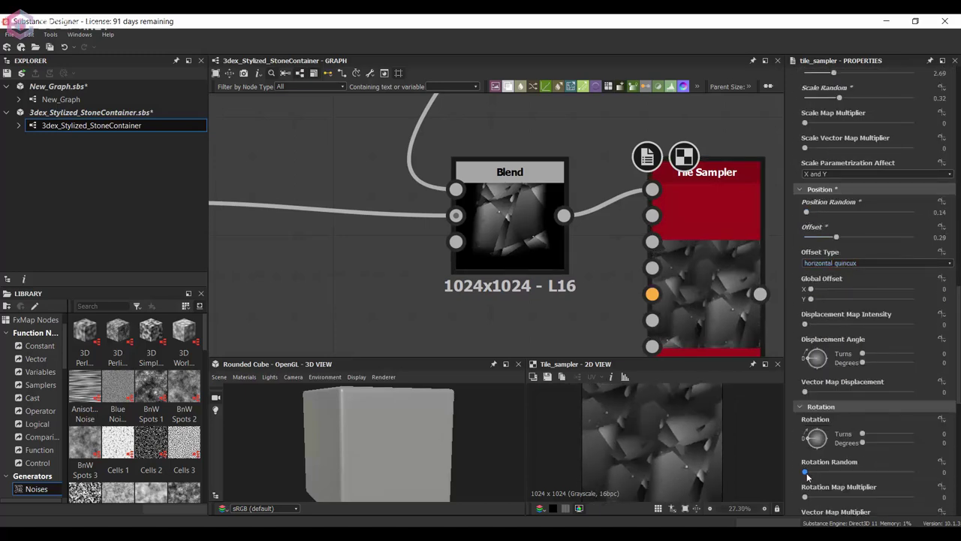
- Set the second Tile Sampler's rotation random to 0.05 and add an Auto Levels node after it
{"action": "scroll", "coordinate": [658, 166], "scroll_direction": "down", "scroll_amount": 5}
{"action": "middle_click_drag", "start_coordinate": [658, 166], "coordinate": [597, 225]}
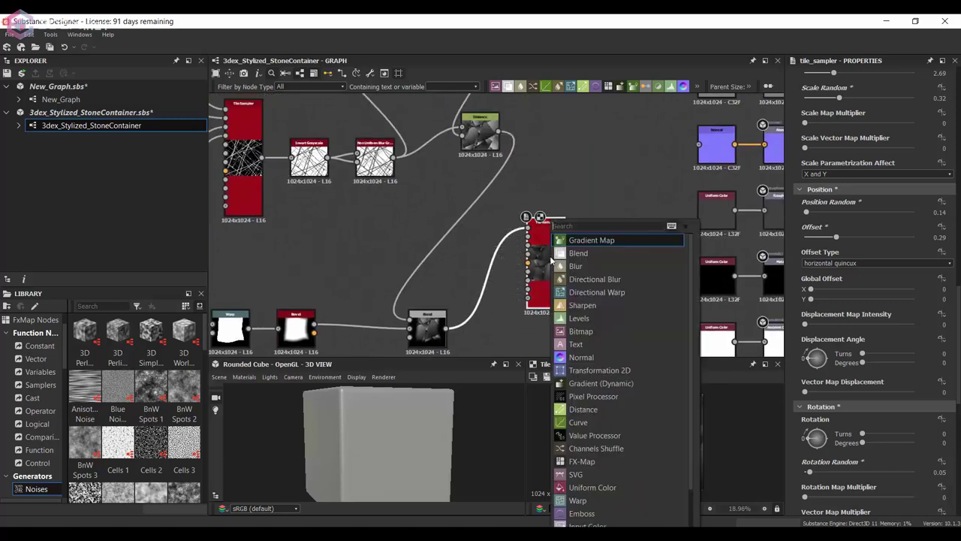
{"action": "left_click", "coordinate": [610, 257]}
{"action": "middle_click_drag", "start_coordinate": [609, 257], "coordinate": [565, 222]}
- Add an HBAO node fed by Auto Levels, wire it into the ambient occlusion output, and delete the Uniform Color it replaces
{"action": "left_click", "coordinate": [646, 176]}
{"action": "scroll", "coordinate": [454, 461], "scroll_direction": "up", "scroll_amount": 2}
{"action": "scroll", "coordinate": [564, 297], "scroll_direction": "down", "scroll_amount": 1}
{"action": "key", "text": "space"}
{"action": "type", "text": "hbao"}
{"action": "key", "text": "Return"}
{"action": "left_click_drag", "start_coordinate": [562, 217], "coordinate": [635, 284]}
{"action": "left_click", "coordinate": [635, 284]}
{"action": "key", "text": "Delete"}
{"action": "left_click_drag", "start_coordinate": [647, 283], "coordinate": [674, 283]}
{"action": "scroll", "coordinate": [871, 300], "scroll_direction": "down", "scroll_amount": 3}
{"action": "left_click_drag", "start_coordinate": [809, 394], "coordinate": [829, 393]}
- Connect the Auto Levels output to the height output node and delete the Uniform Color that fed it
{"action": "middle_click_drag", "start_coordinate": [511, 236], "coordinate": [535, 214]}
{"action": "left_click_drag", "start_coordinate": [559, 200], "coordinate": [696, 315]}
{"action": "left_click", "coordinate": [658, 315]}
{"action": "key", "text": "Delete"}
- Open the 3D preview's tessellation material parameters, raise the height scale, and set the tessellation factor to 9
{"action": "left_click", "coordinate": [245, 376]}
{"action": "left_click", "coordinate": [561, 392]}
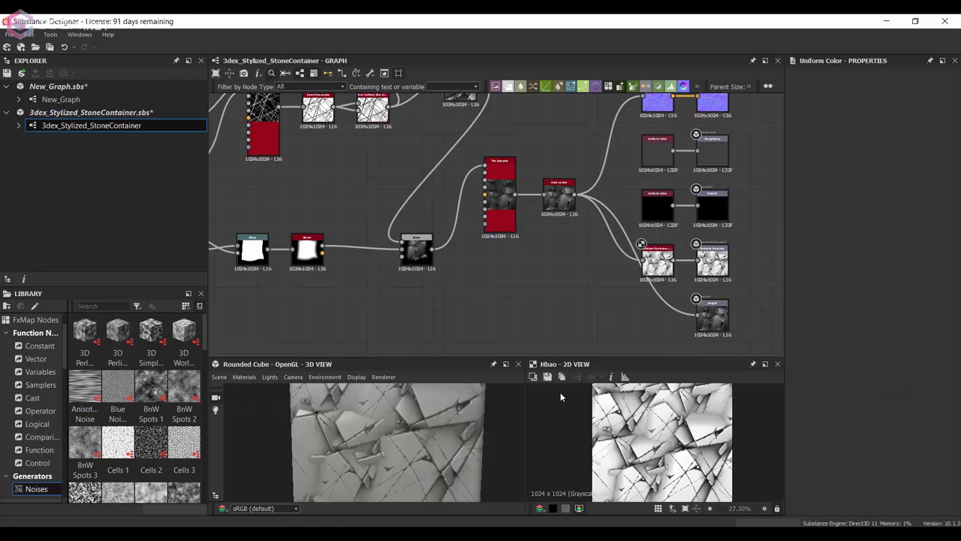
{"action": "left_click", "coordinate": [876, 215]}
{"action": "scroll", "coordinate": [872, 226], "scroll_direction": "down", "scroll_amount": 5}
{"action": "scroll", "coordinate": [864, 255], "scroll_direction": "up", "scroll_amount": 3}
{"action": "left_click_drag", "start_coordinate": [808, 278], "coordinate": [833, 277]}
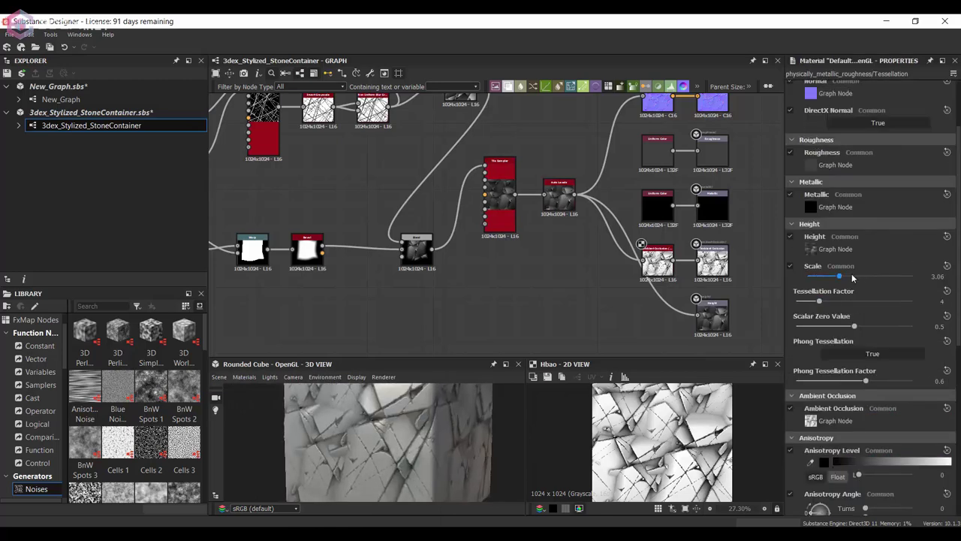
{"action": "left_click_drag", "start_coordinate": [389, 440], "coordinate": [399, 422]}
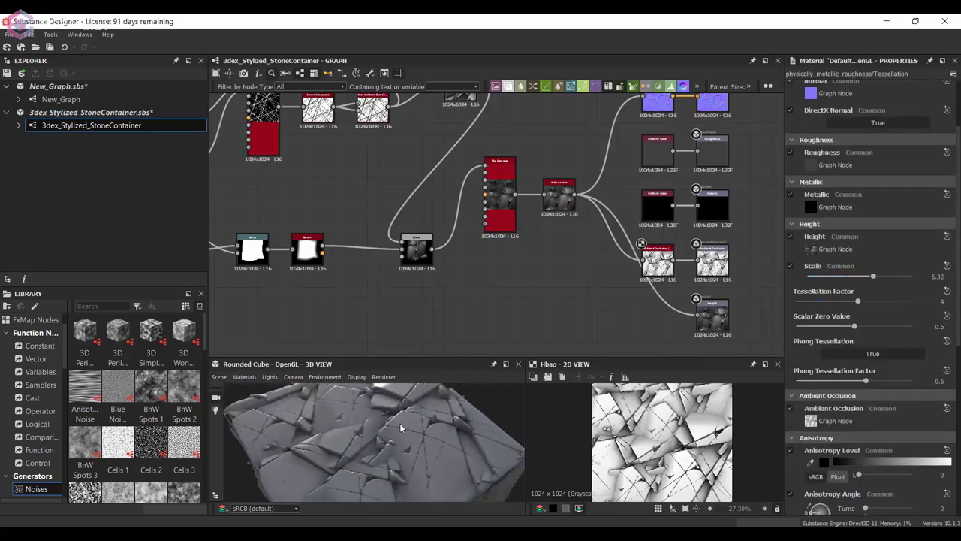
{"action": "left_click_drag", "start_coordinate": [901, 277], "coordinate": [894, 277]}
{"action": "left_click_drag", "start_coordinate": [443, 423], "coordinate": [488, 436]}
- Adjust the distance of the Bevel node applied to the warped square
{"action": "middle_click_drag", "start_coordinate": [419, 250], "coordinate": [512, 251]}
{"action": "scroll", "coordinate": [371, 252], "scroll_direction": "up", "scroll_amount": 3}
{"action": "left_click", "coordinate": [423, 252]}
{"action": "left_click_drag", "start_coordinate": [822, 425], "coordinate": [862, 425]}
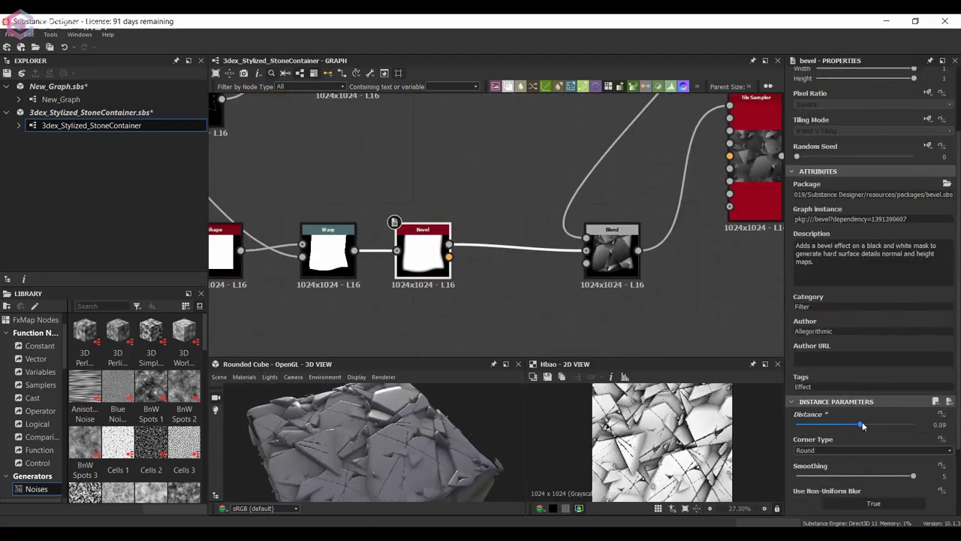
{"action": "scroll", "coordinate": [814, 435], "scroll_direction": "down", "scroll_amount": 1}
{"action": "left_click", "coordinate": [820, 446]}
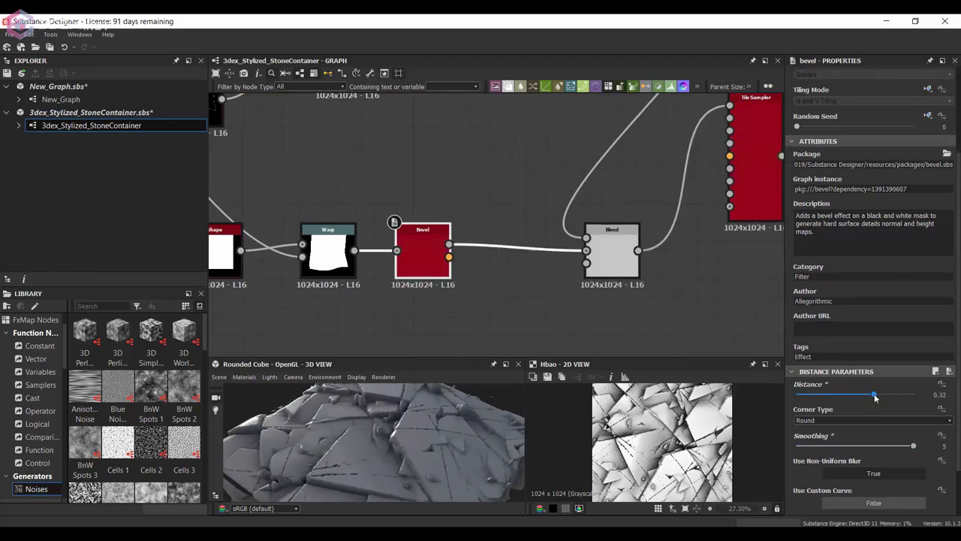
- Set the Y size of the square Shape node to 0.86
{"action": "left_click_drag", "start_coordinate": [342, 443], "coordinate": [409, 425]}
{"action": "scroll", "coordinate": [518, 252], "scroll_direction": "down", "scroll_amount": 1}
{"action": "scroll", "coordinate": [225, 293], "scroll_direction": "up", "scroll_amount": 2}
{"action": "left_click", "coordinate": [280, 222]}
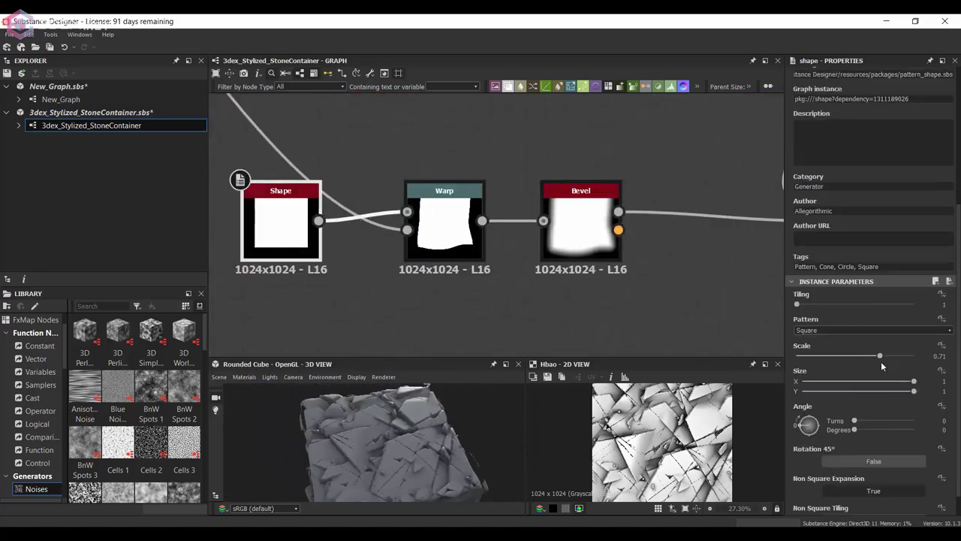
{"action": "left_click_drag", "start_coordinate": [885, 397], "coordinate": [883, 395]}
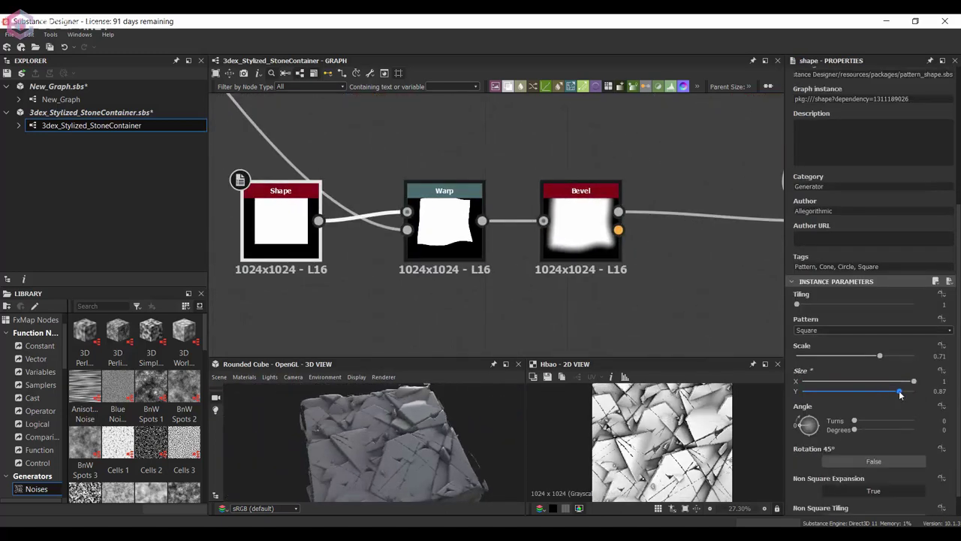
{"action": "scroll", "coordinate": [591, 204], "scroll_direction": "down", "scroll_amount": 2}
- Preview the Blend result and increase the scale of the Tile Sampler it feeds
{"action": "double_click", "coordinate": [559, 266]}
{"action": "scroll", "coordinate": [560, 267], "scroll_direction": "up", "scroll_amount": 1}
{"action": "scroll", "coordinate": [871, 418], "scroll_direction": "down", "scroll_amount": 2}
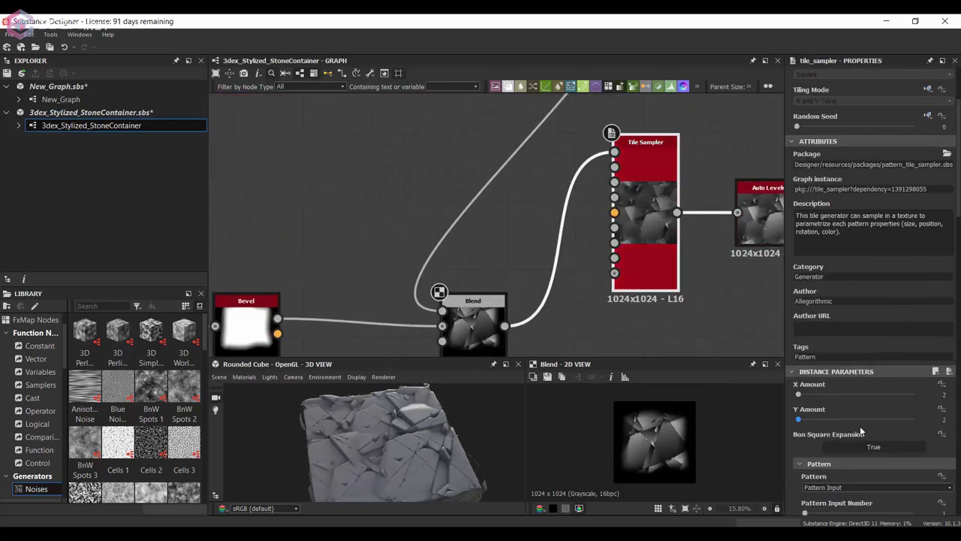
{"action": "scroll", "coordinate": [860, 426], "scroll_direction": "down", "scroll_amount": 3}
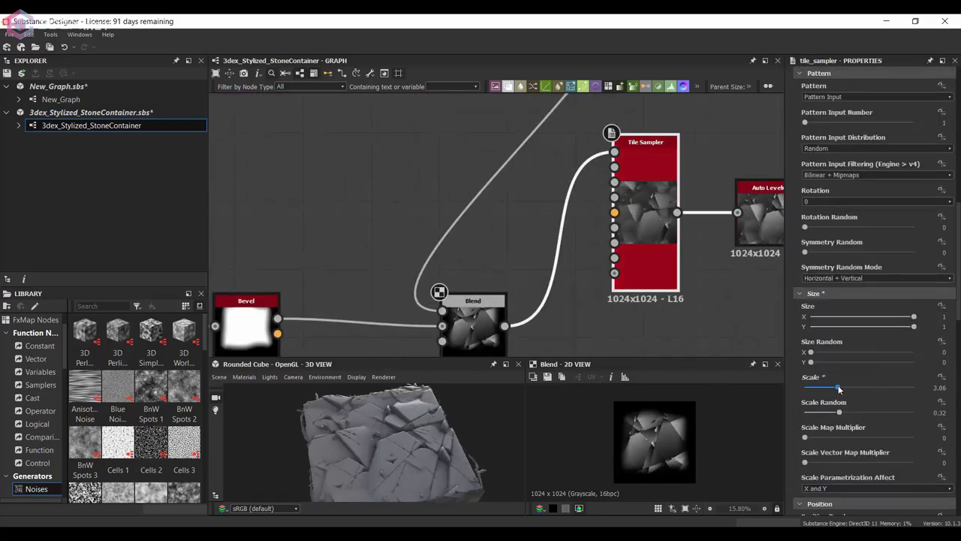
{"action": "left_click_drag", "start_coordinate": [831, 385], "coordinate": [835, 385]}
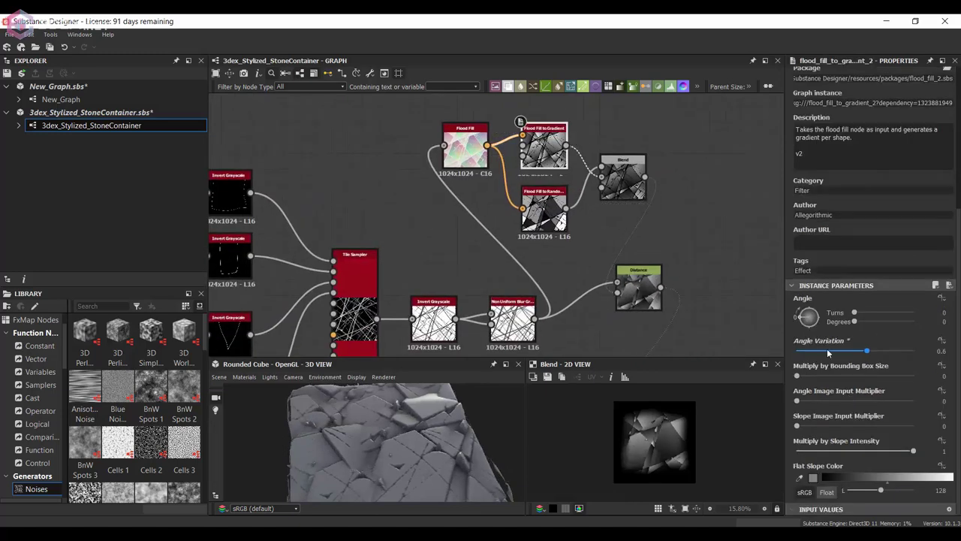
- Set the Blend combining the two Flood Fill results to Subtract mode with an opacity of 0.4
{"action": "left_click", "coordinate": [617, 187]}
{"action": "left_click_drag", "start_coordinate": [913, 283], "coordinate": [859, 281]}
{"action": "left_click", "coordinate": [862, 310]}
{"action": "left_click", "coordinate": [824, 329]}
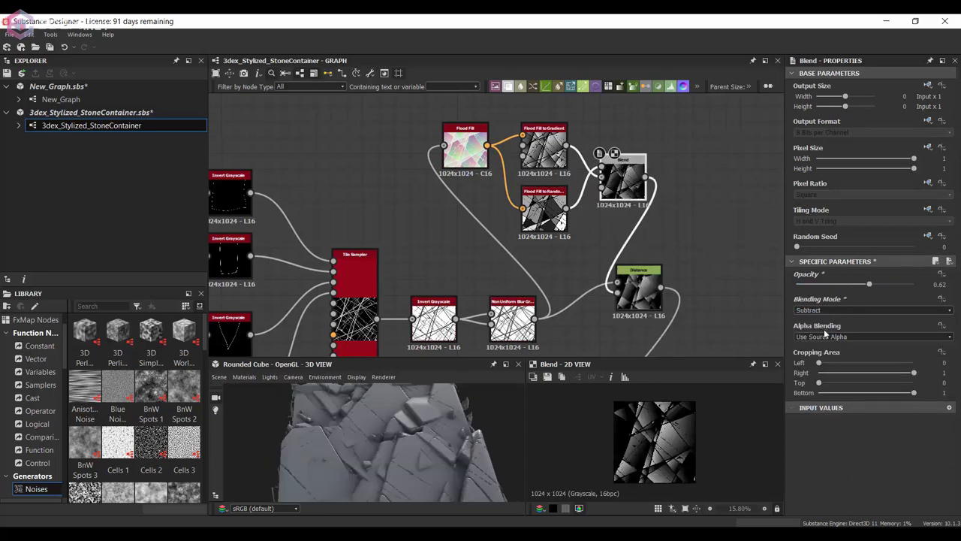
{"action": "left_click", "coordinate": [821, 341]}
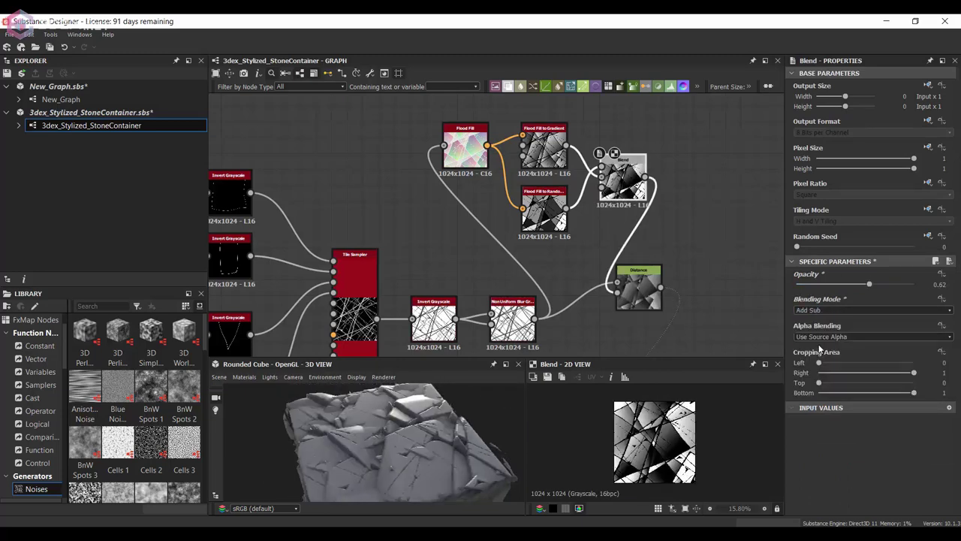
{"action": "left_click_drag", "start_coordinate": [869, 284], "coordinate": [838, 289]}
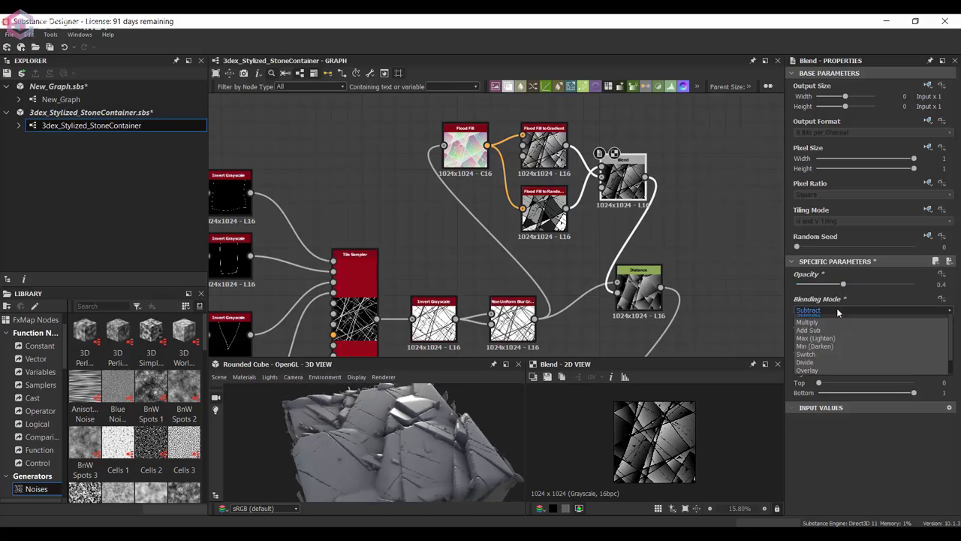
- Switch the 3D preview to the hi-res plane and set the roughness Uniform Color's luminance to 111
{"action": "left_click", "coordinate": [219, 376]}
{"action": "left_click", "coordinate": [248, 390]}
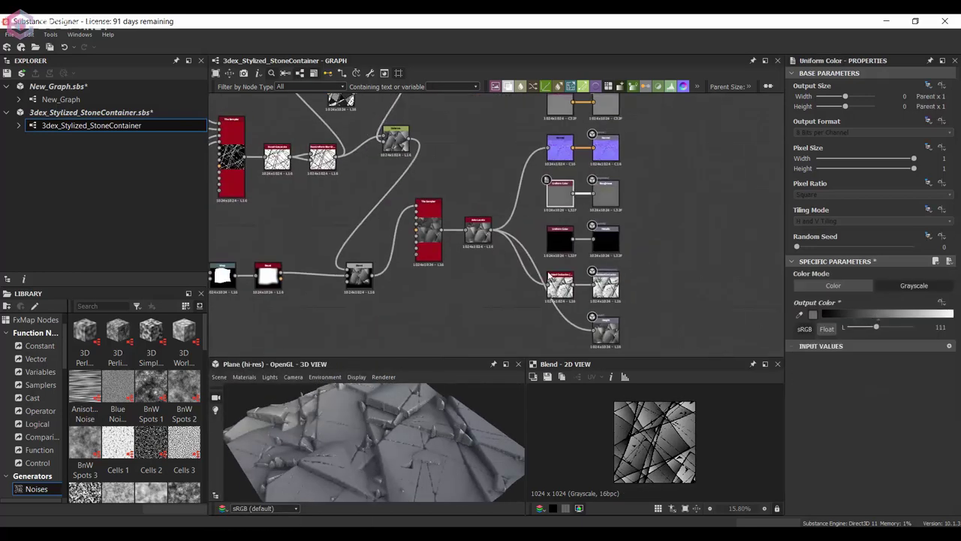
{"action": "scroll", "coordinate": [493, 199], "scroll_direction": "up", "scroll_amount": 4}
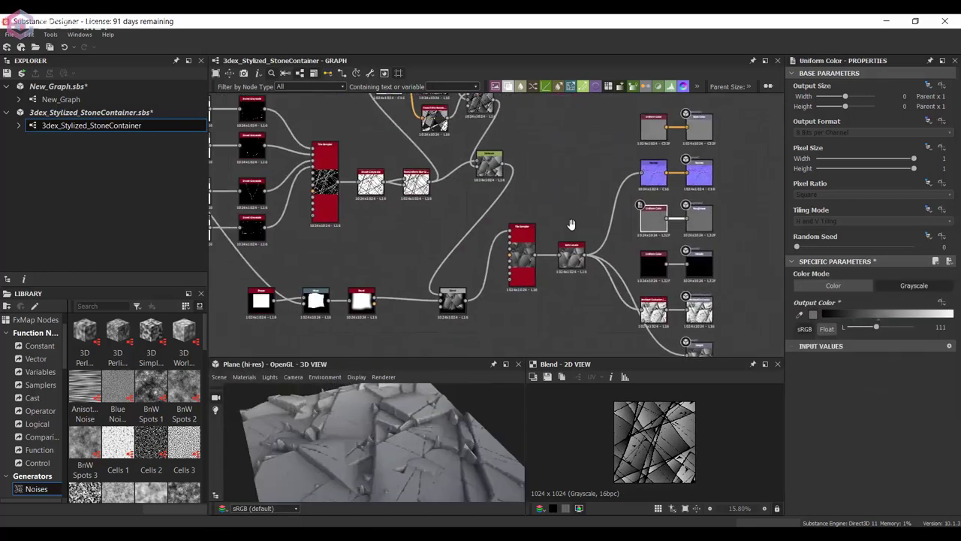
- Set the line-pattern Tile Sampler's X amount to 5 and fine-tune its Y amount
{"action": "left_click", "coordinate": [520, 196]}
{"action": "left_click_drag", "start_coordinate": [801, 365], "coordinate": [804, 389]}
{"action": "left_click_drag", "start_coordinate": [456, 429], "coordinate": [353, 434]}
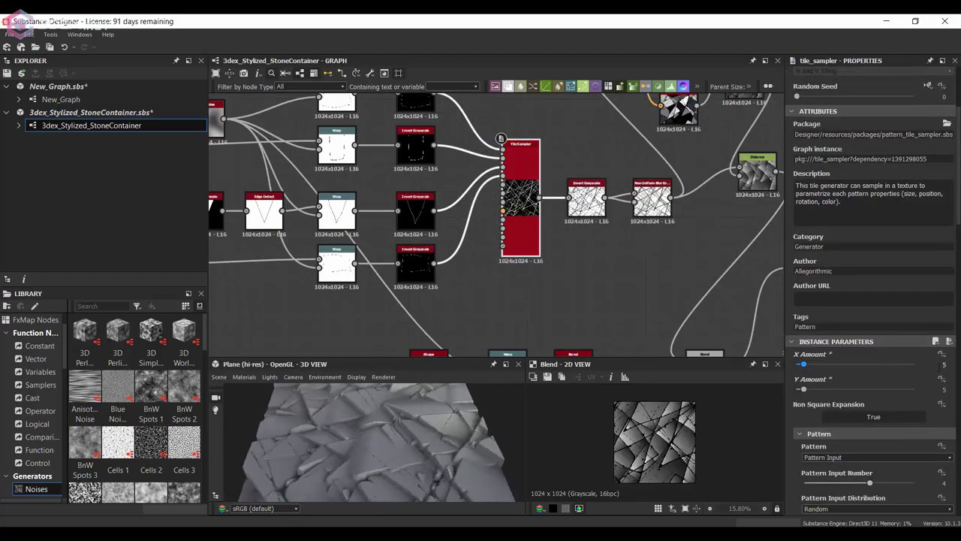
{"action": "left_click_drag", "start_coordinate": [804, 389], "coordinate": [802, 389]}
- Duplicate the Shape, Warp, Bevel and Blend chain and place the copy below the original
{"action": "middle_click_drag", "start_coordinate": [601, 330], "coordinate": [496, 207]}
{"action": "mouse_move", "coordinate": [501, 267]}
{"action": "middle_mouse_down"}
{"action": "mouse_move", "coordinate": [493, 293]}
{"action": "mouse_move", "coordinate": [515, 273]}
{"action": "middle_mouse_up"}
{"action": "left_click", "coordinate": [354, 251]}
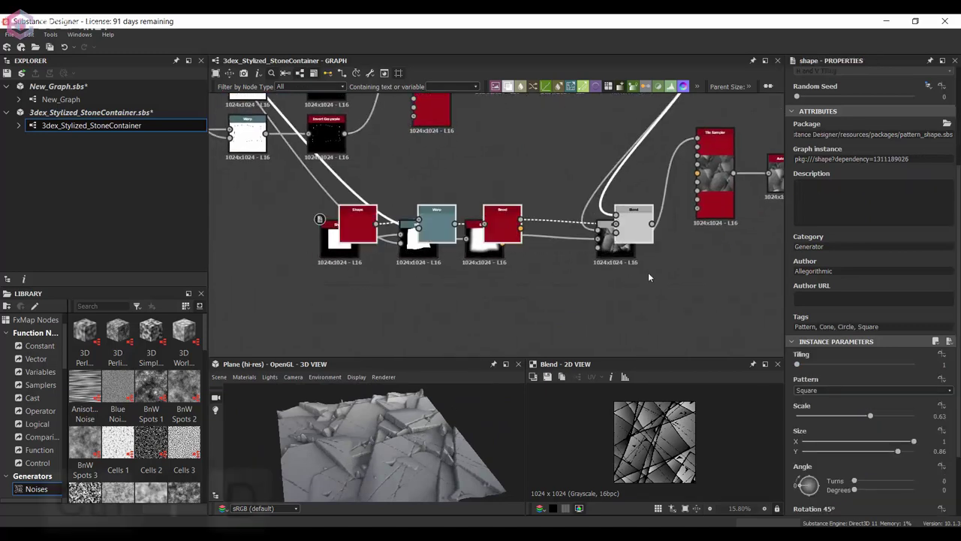
{"action": "left_click_drag", "start_coordinate": [646, 280], "coordinate": [312, 214]}
{"action": "key", "text": "ctrl+d"}
{"action": "scroll", "coordinate": [496, 248], "scroll_direction": "up", "scroll_amount": 2}
- Set the duplicated Shape's scale to 0.17 and reduce the distance of its Bevel node
{"action": "left_click", "coordinate": [326, 288]}
{"action": "left_click_drag", "start_coordinate": [870, 476], "coordinate": [829, 478]}
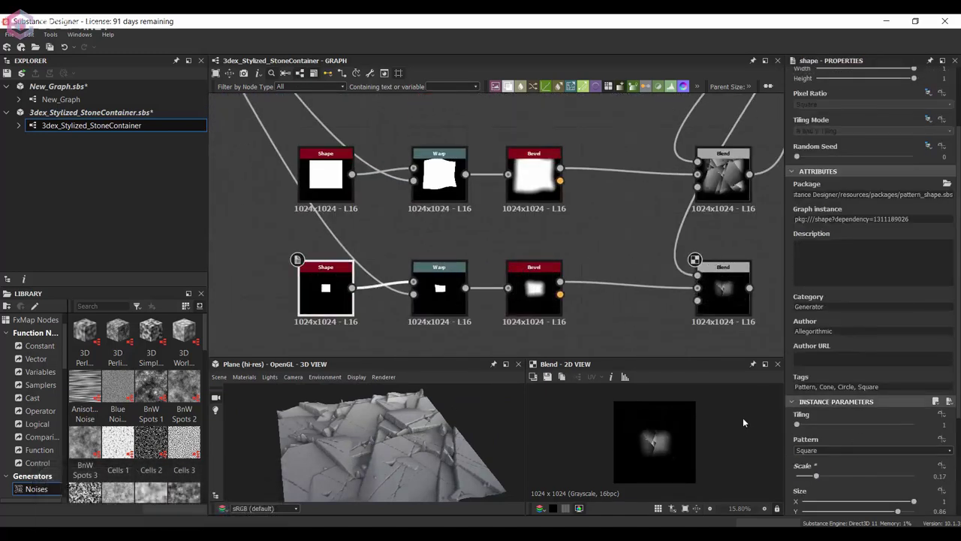
{"action": "scroll", "coordinate": [553, 315], "scroll_direction": "up", "scroll_amount": 1}
{"action": "left_click", "coordinate": [534, 288]}
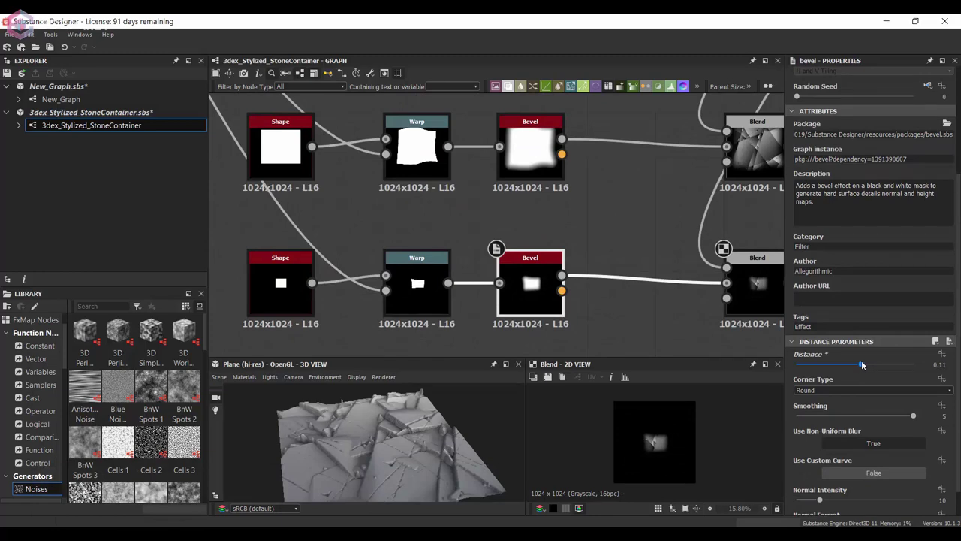
- Add a third Tile Sampler with the duplicated Blend connected to its pattern input
{"action": "scroll", "coordinate": [618, 282], "scroll_direction": "down", "scroll_amount": 2}
{"action": "key", "text": "space"}
{"action": "type", "text": "tile sampler"}
{"action": "key", "text": "Return"}
{"action": "scroll", "coordinate": [640, 244], "scroll_direction": "up", "scroll_amount": 1}
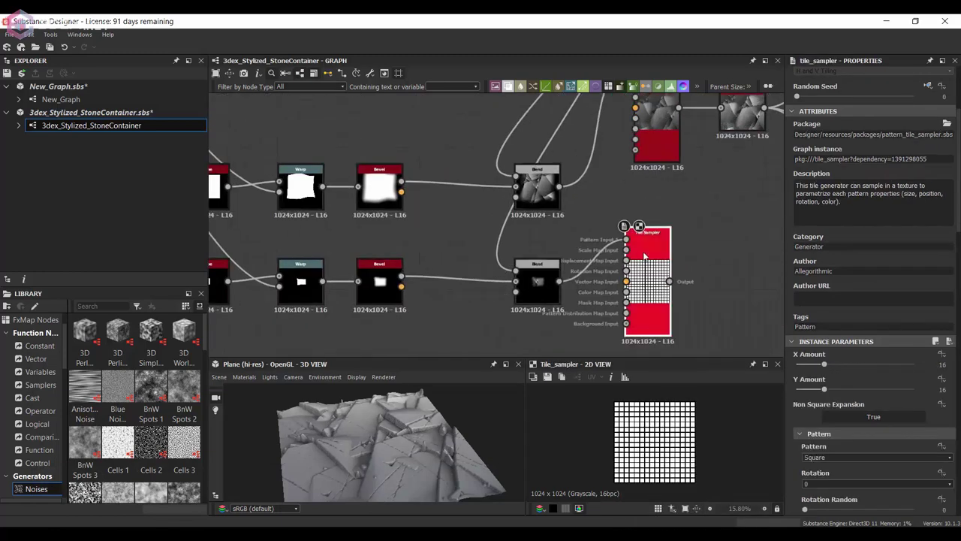
- Set the new Tile Sampler's pattern to Pattern Input, position random to 0.23, offset to 0.32 and rotation random to 0.47
{"action": "left_click", "coordinate": [826, 467]}
{"action": "scroll", "coordinate": [820, 429], "scroll_direction": "down", "scroll_amount": 7}
{"action": "scroll", "coordinate": [822, 421], "scroll_direction": "down", "scroll_amount": 10}
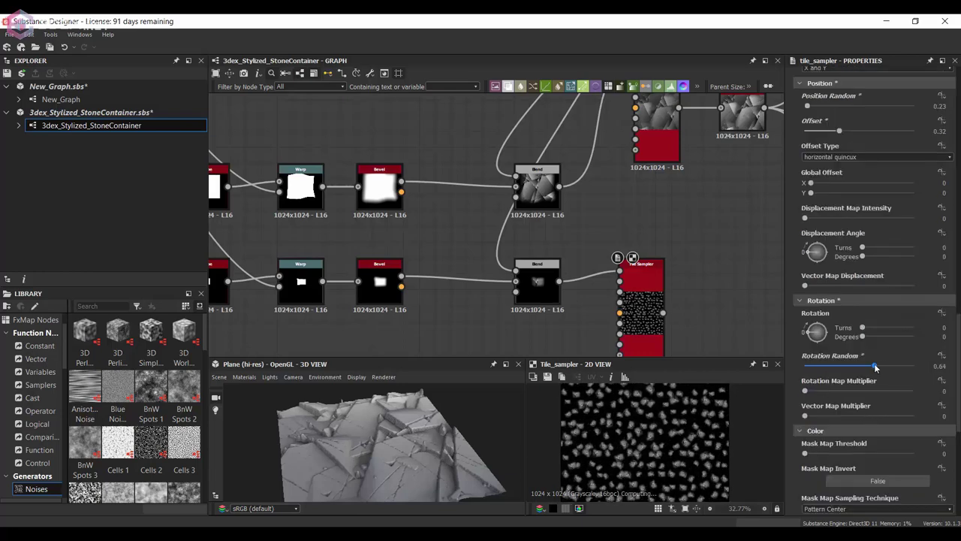
{"action": "scroll", "coordinate": [571, 225], "scroll_direction": "down", "scroll_amount": 1}
- Add a Histogram Scan node fed by Auto Levels, raise its position, and set its contrast to 1
{"action": "middle_click_drag", "start_coordinate": [571, 225], "coordinate": [518, 292]}
{"action": "double_click", "coordinate": [585, 191]}
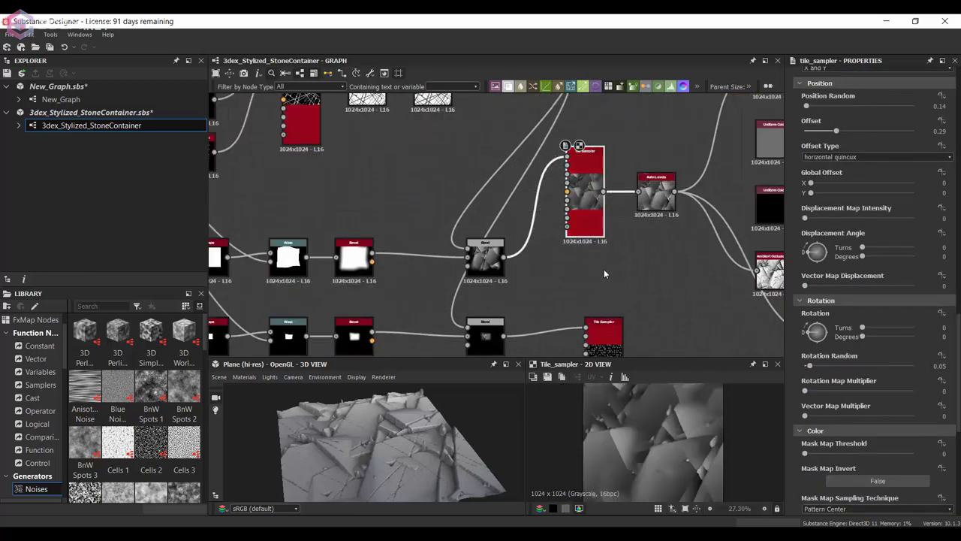
{"action": "key", "text": "space"}
{"action": "type", "text": "his"}
{"action": "left_click", "coordinate": [632, 255]}
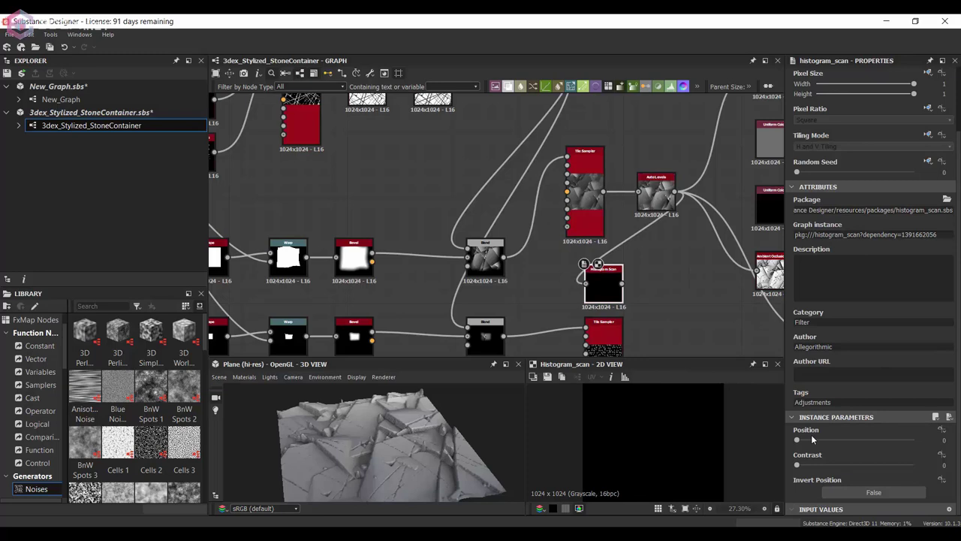
{"action": "scroll", "coordinate": [605, 301], "scroll_direction": "up", "scroll_amount": 2}
- Connect the Histogram Scan to the new Tile Sampler's mask map input and set the mask map threshold to 1
{"action": "left_click_drag", "start_coordinate": [622, 283], "coordinate": [587, 328]}
{"action": "left_click_drag", "start_coordinate": [612, 259], "coordinate": [706, 240]}
{"action": "scroll", "coordinate": [860, 396], "scroll_direction": "down", "scroll_amount": 10}
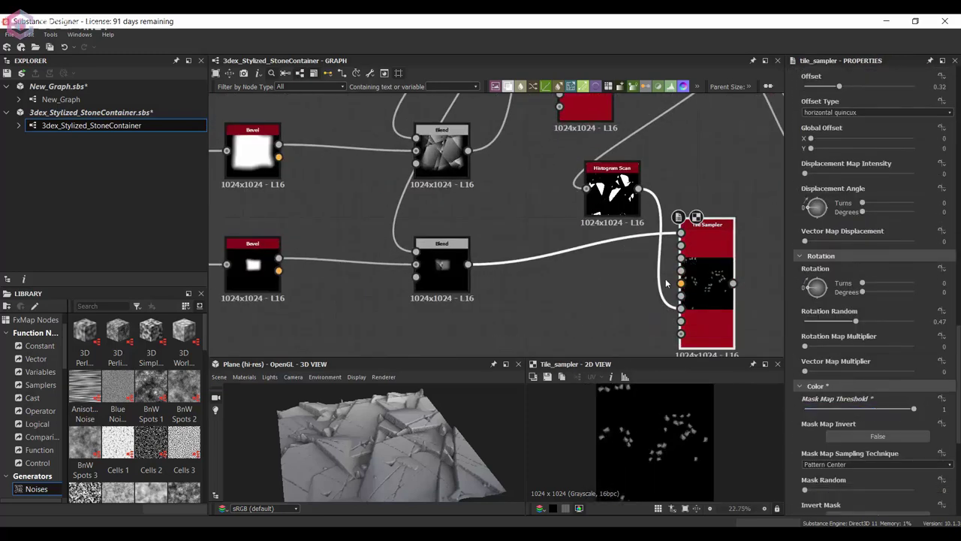
{"action": "scroll", "coordinate": [593, 218], "scroll_direction": "down", "scroll_amount": 5}
- Add a Height Blend node combining the Auto Levels output with the small-chunk Tile Sampler
{"action": "scroll", "coordinate": [586, 221], "scroll_direction": "up", "scroll_amount": 4}
{"action": "key", "text": "space"}
{"action": "left_click", "coordinate": [638, 225]}
{"action": "left_click_drag", "start_coordinate": [586, 195], "coordinate": [635, 233]}
{"action": "left_click_drag", "start_coordinate": [570, 315], "coordinate": [612, 228]}
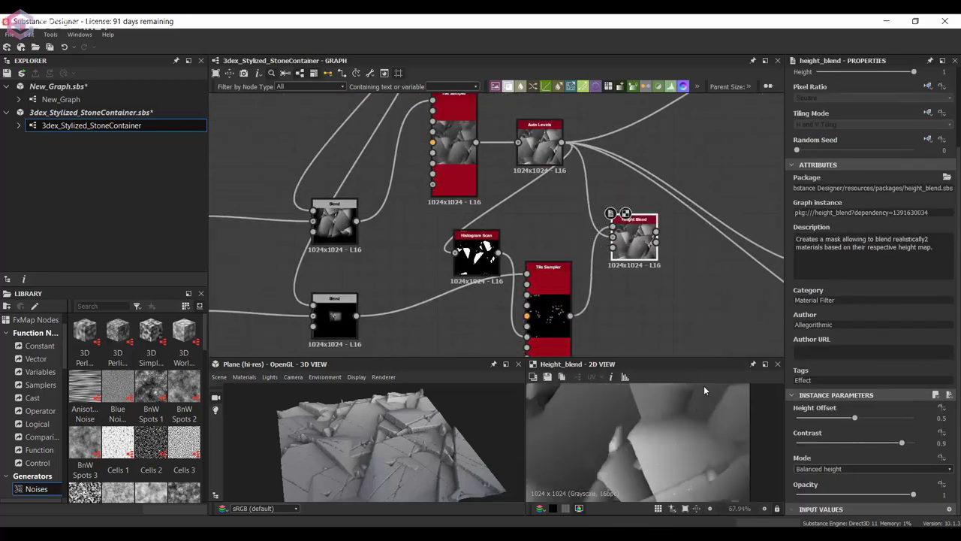
- Preview the blended height and set the Histogram Scan's position to 0.4
{"action": "scroll", "coordinate": [526, 300], "scroll_direction": "up", "scroll_amount": 4}
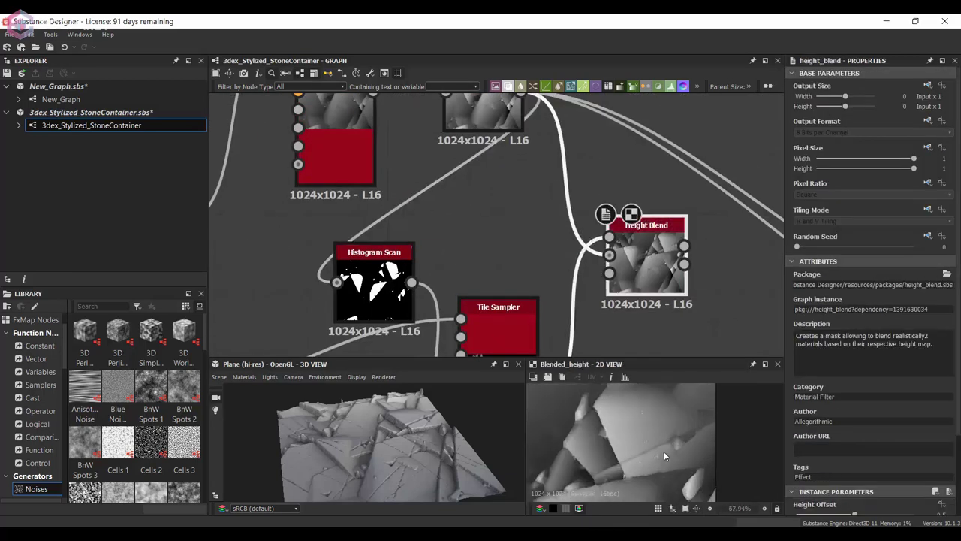
{"action": "scroll", "coordinate": [571, 301], "scroll_direction": "down", "scroll_amount": 2}
{"action": "left_click", "coordinate": [490, 211]}
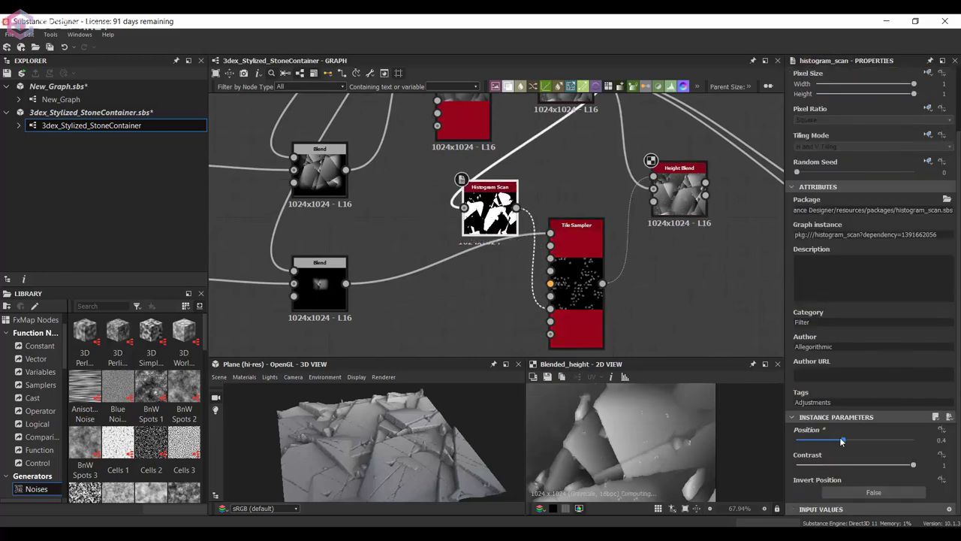
- Route the Height Blend's blended height into the Normal, HBAO and height output nodes
{"action": "scroll", "coordinate": [606, 188], "scroll_direction": "down", "scroll_amount": 3}
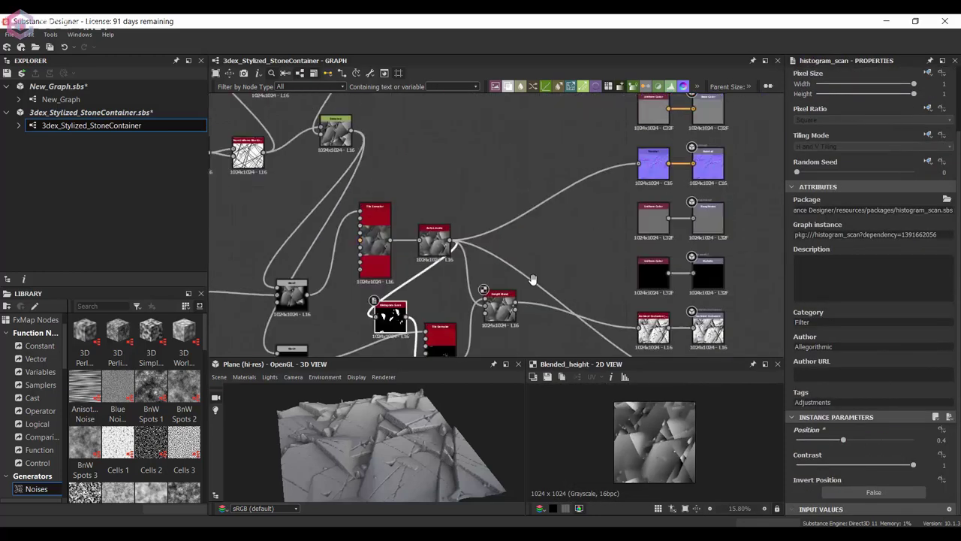
{"action": "middle_click_drag", "start_coordinate": [664, 189], "coordinate": [540, 233]}
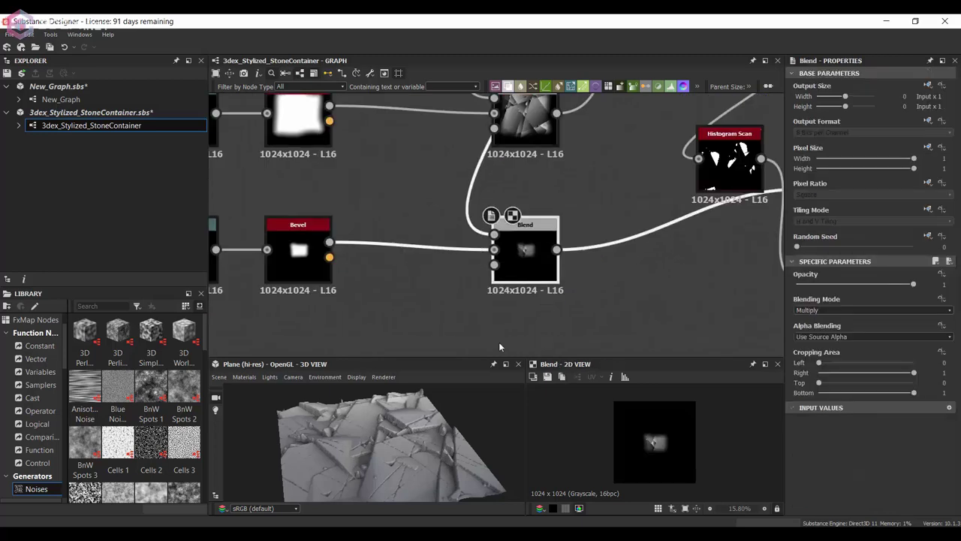
- Flatten the square of the duplicated Shape node and preview its beveled result
{"action": "middle_click_drag", "start_coordinate": [526, 247], "coordinate": [726, 225]}
{"action": "left_click", "coordinate": [248, 226]}
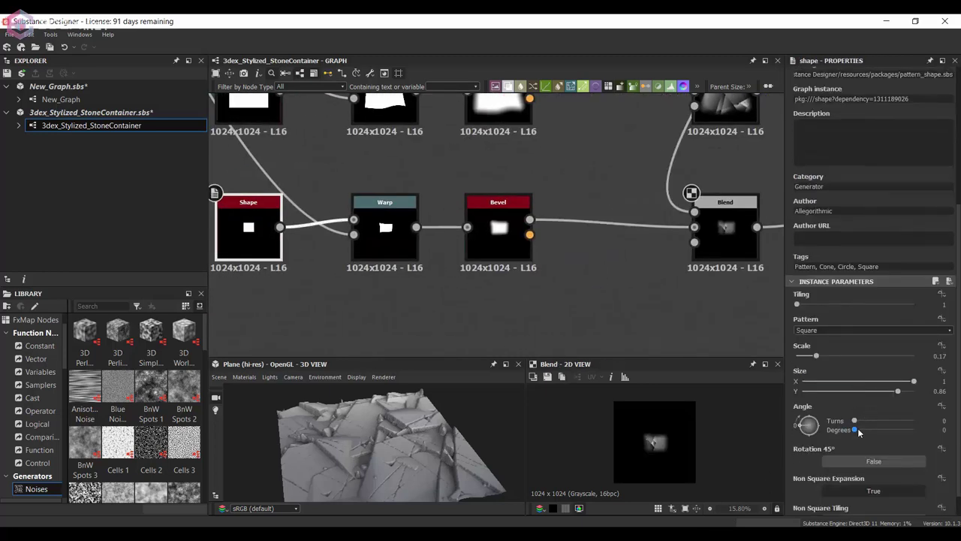
{"action": "double_click", "coordinate": [499, 225]}
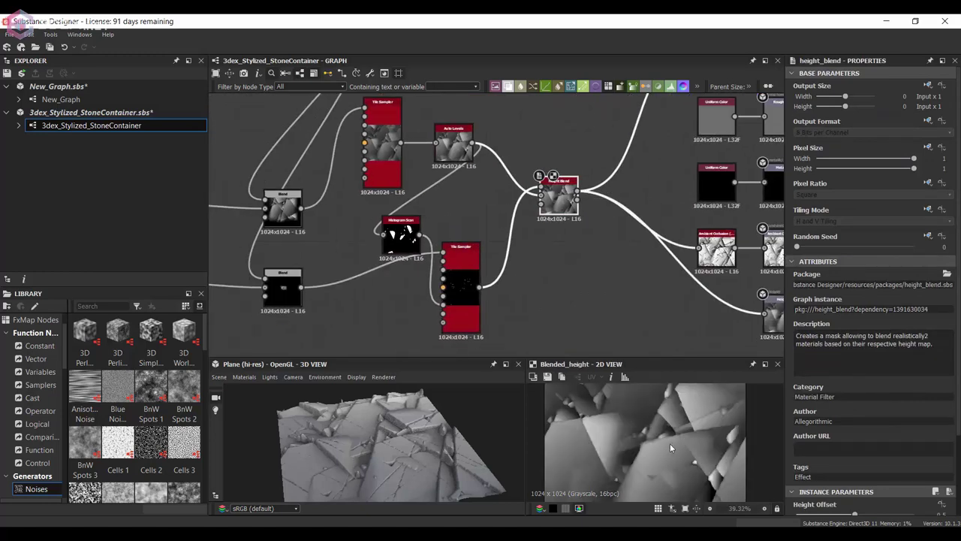
- Set the small-chunk Tile Sampler's scale to 10 and its X and Y amounts to 25
{"action": "scroll", "coordinate": [862, 417], "scroll_direction": "down", "scroll_amount": 15}
{"action": "left_click_drag", "start_coordinate": [862, 418], "coordinate": [856, 419]}
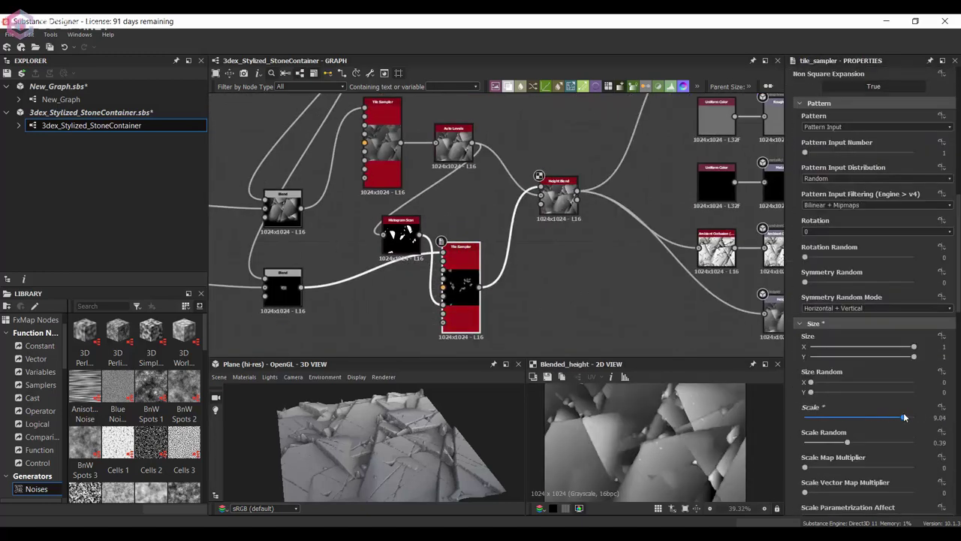
{"action": "scroll", "coordinate": [443, 426], "scroll_direction": "up", "scroll_amount": 5}
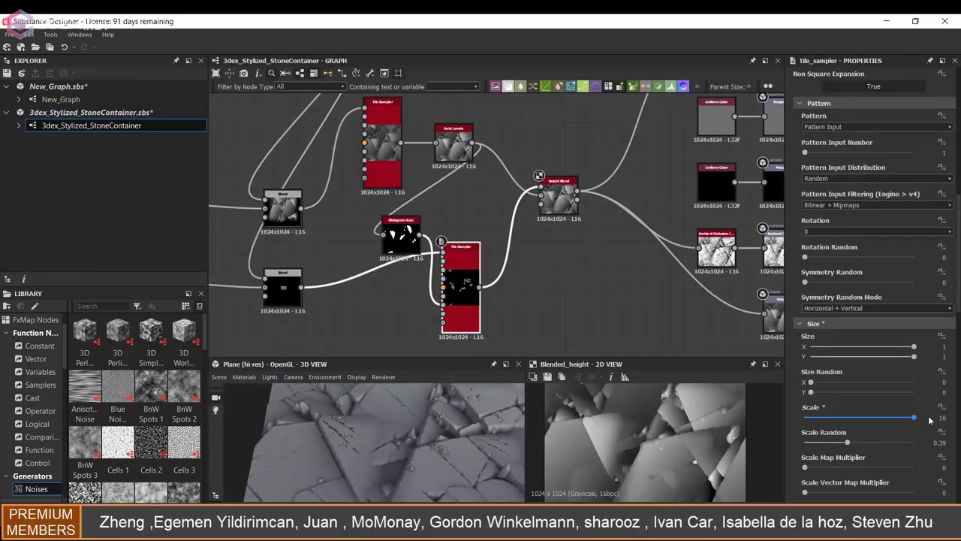
{"action": "scroll", "coordinate": [930, 420], "scroll_direction": "up", "scroll_amount": 5}
{"action": "left_click_drag", "start_coordinate": [825, 240], "coordinate": [843, 241]}
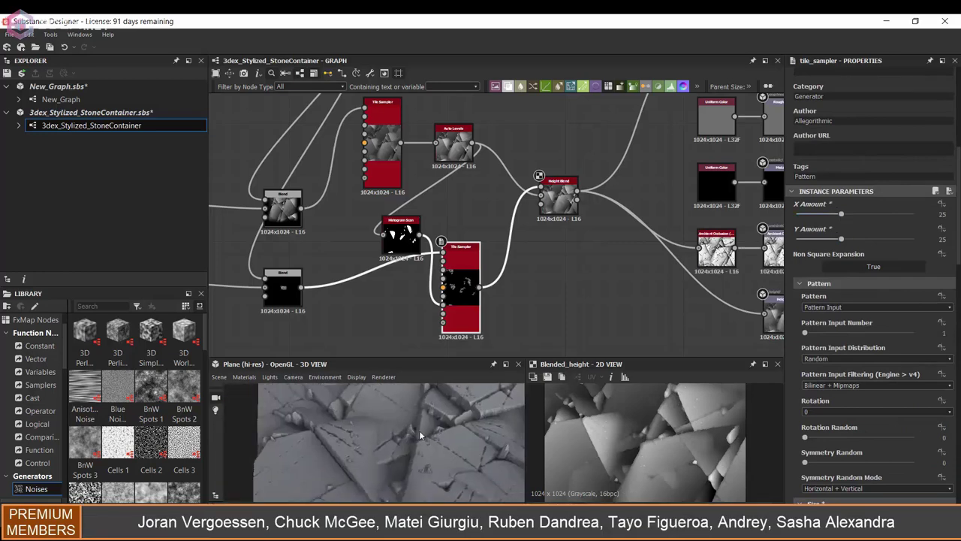
- Add a Curvature Smooth after the Normal node and feed it through a Gradient Map into the Base Color output
{"action": "scroll", "coordinate": [884, 429], "scroll_direction": "down", "scroll_amount": 5}
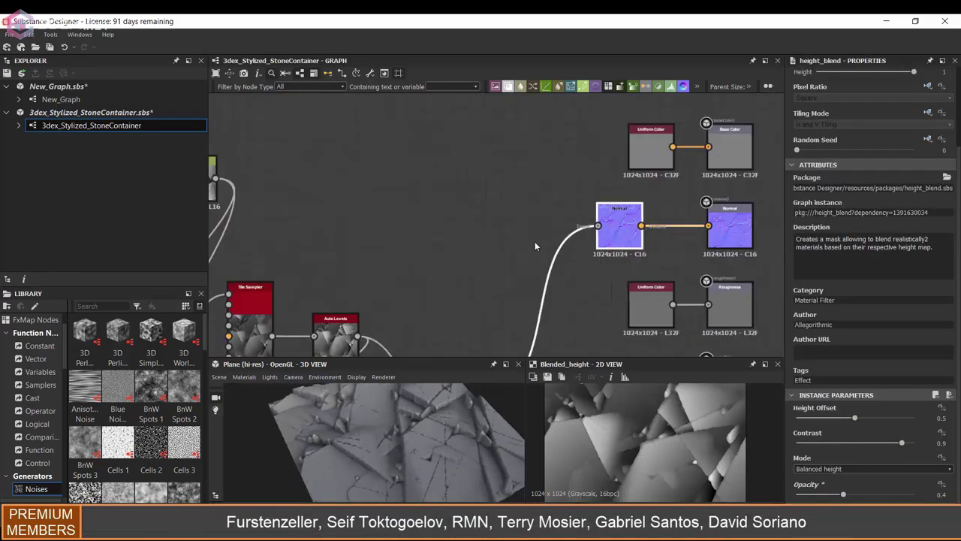
{"action": "left_click_drag", "start_coordinate": [531, 225], "coordinate": [565, 199]}
{"action": "left_click", "coordinate": [601, 235]}
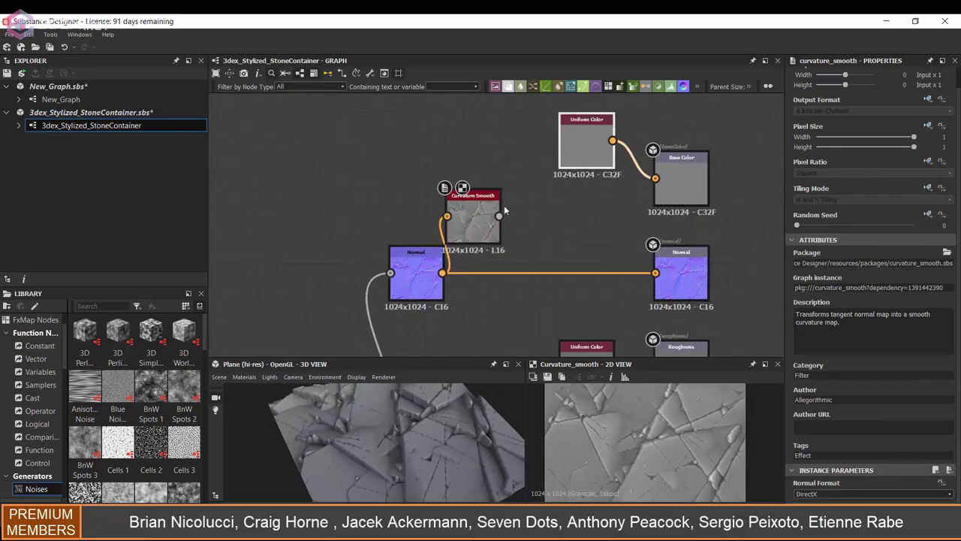
{"action": "key", "text": "space"}
{"action": "left_click", "coordinate": [547, 208]}
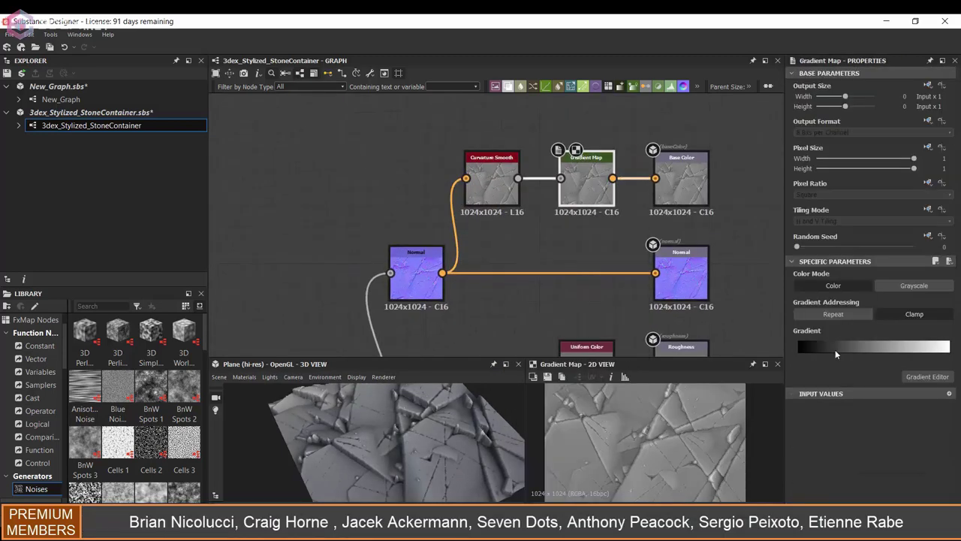
- Color the Gradient Map with a red key at 0.760, another red key near the middle, and a dark green key (#3e4f2f) at 0.260
{"action": "left_click", "coordinate": [927, 376]}
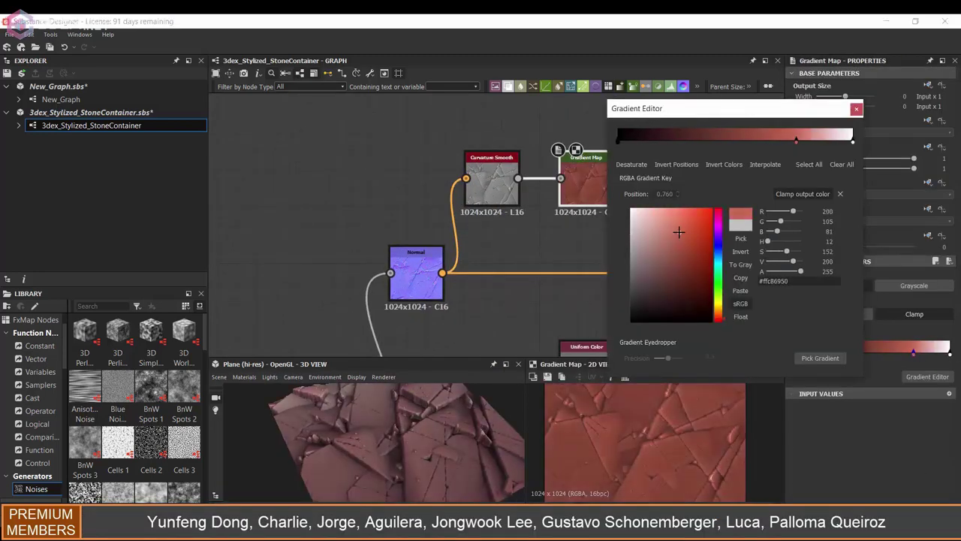
{"action": "left_click", "coordinate": [652, 296]}
{"action": "left_click_drag", "start_coordinate": [720, 286], "coordinate": [722, 295]}
{"action": "left_click_drag", "start_coordinate": [757, 141], "coordinate": [738, 142]}
{"action": "left_click", "coordinate": [617, 142]}
{"action": "left_click_drag", "start_coordinate": [618, 141], "coordinate": [681, 143]}
{"action": "left_click", "coordinate": [663, 286]}
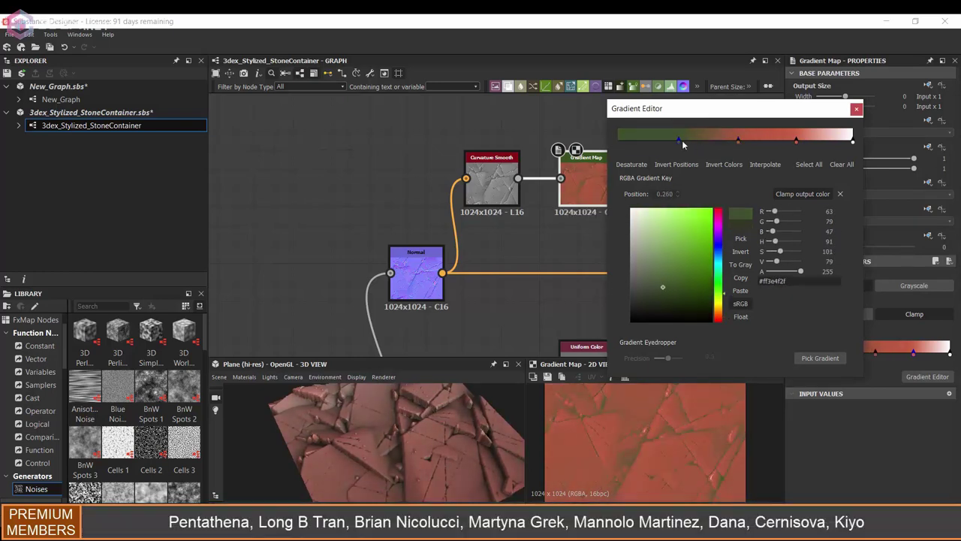
- Make the gradient's end key yellow and rebalance the two middle red keys, darkening the lower one at position 0.528
{"action": "left_click_drag", "start_coordinate": [801, 142], "coordinate": [759, 142]}
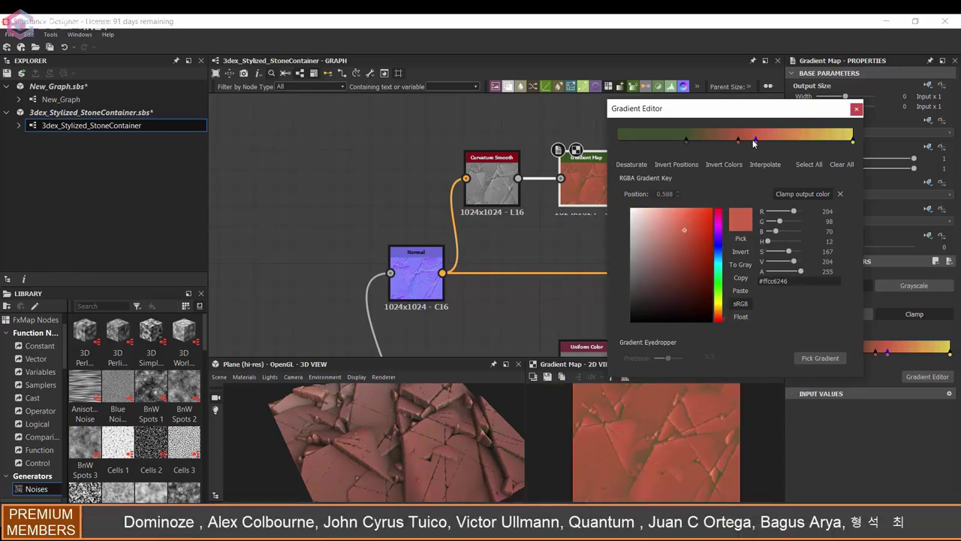
{"action": "left_click", "coordinate": [738, 141]}
{"action": "left_click", "coordinate": [687, 238]}
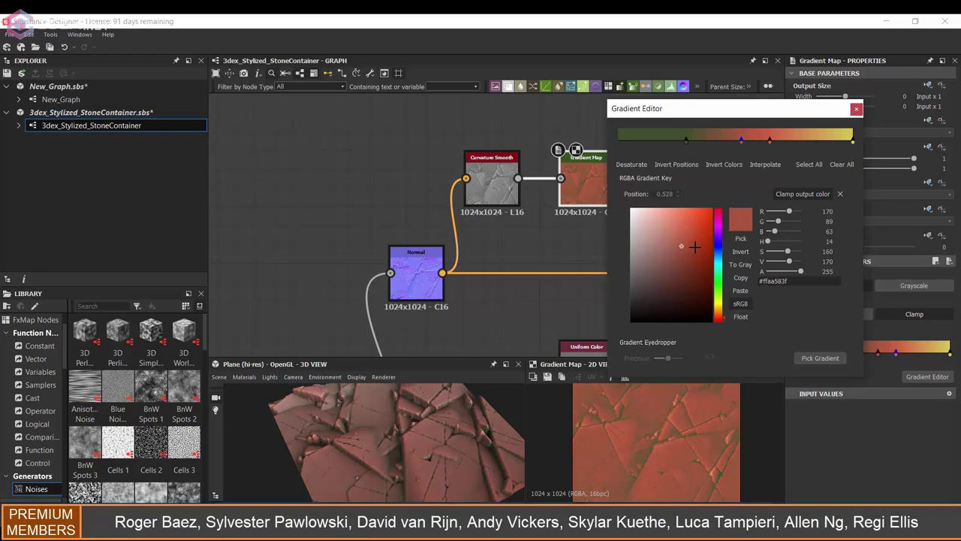
{"action": "left_click", "coordinate": [857, 109]}
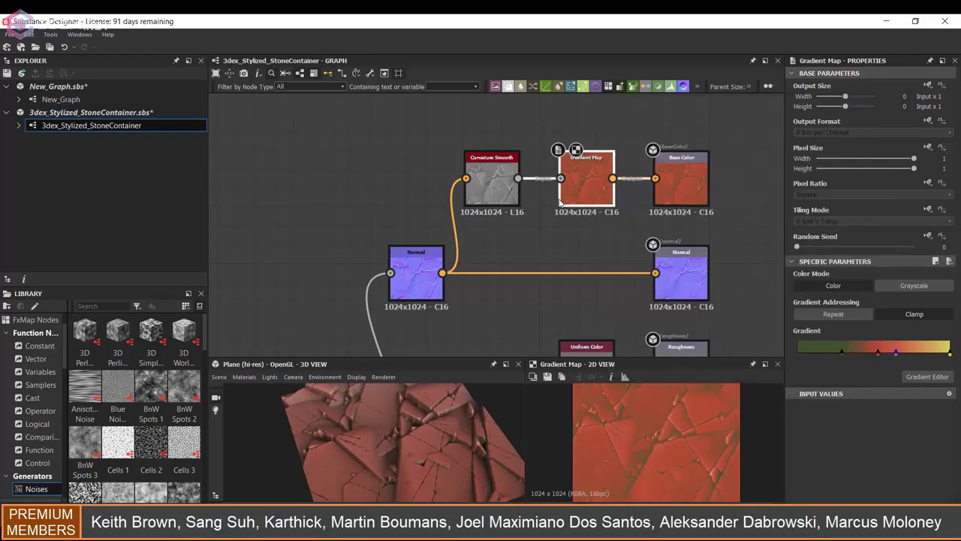
- Adjust the large-chunk Tile Sampler's settings and inspect the stone surface on the 3D plane
{"action": "scroll", "coordinate": [636, 150], "scroll_direction": "down", "scroll_amount": 4}
{"action": "left_click_drag", "start_coordinate": [438, 435], "coordinate": [376, 443]}
{"action": "scroll", "coordinate": [451, 263], "scroll_direction": "up", "scroll_amount": 3}
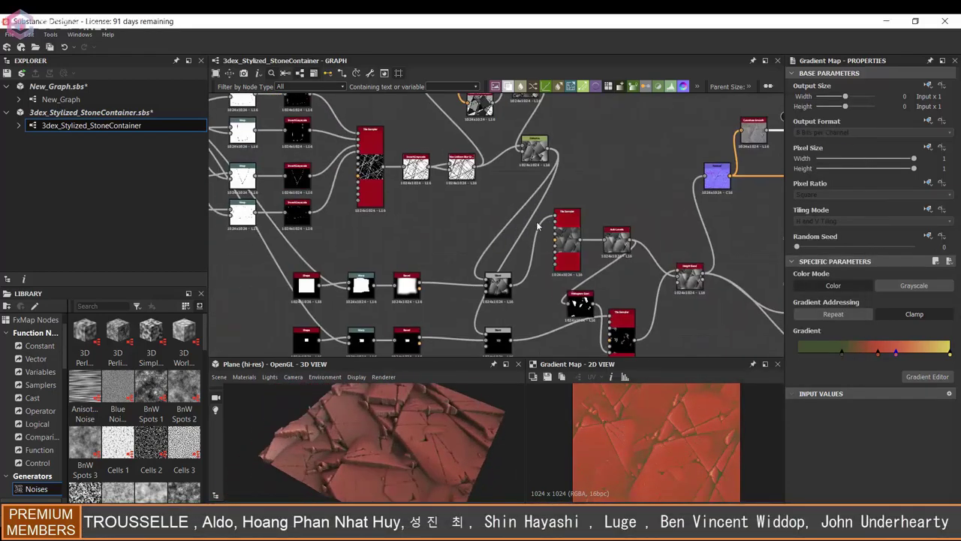
{"action": "left_click", "coordinate": [562, 199]}
{"action": "scroll", "coordinate": [862, 371], "scroll_direction": "down", "scroll_amount": 3}
{"action": "left_click_drag", "start_coordinate": [806, 365], "coordinate": [822, 365]}
{"action": "left_click_drag", "start_coordinate": [481, 451], "coordinate": [420, 383]}
- Preview the Distance node and set the crack-line Tile Sampler's Color Random to 0.88
{"action": "scroll", "coordinate": [526, 247], "scroll_direction": "up", "scroll_amount": 2}
{"action": "middle_click_drag", "start_coordinate": [620, 132], "coordinate": [605, 210]}
{"action": "double_click", "coordinate": [666, 296]}
{"action": "left_click", "coordinate": [404, 225]}
{"action": "scroll", "coordinate": [875, 372], "scroll_direction": "down", "scroll_amount": 8}
{"action": "left_click_drag", "start_coordinate": [804, 345], "coordinate": [862, 347]}
{"action": "left_click_drag", "start_coordinate": [360, 420], "coordinate": [424, 426]}
{"action": "left_click_drag", "start_coordinate": [863, 347], "coordinate": [901, 347]}
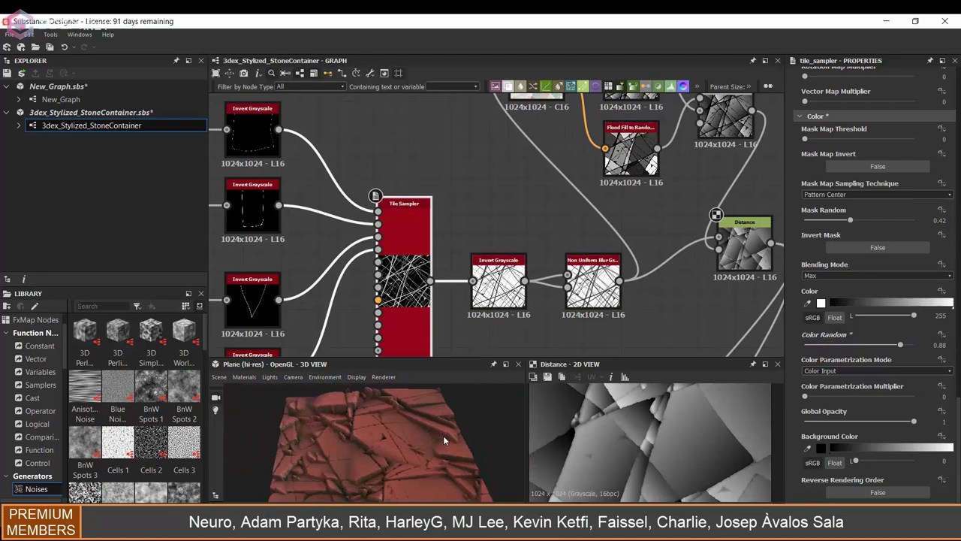
- Try a different Mask Random value on the crack-line Tile Sampler and undo it
{"action": "scroll", "coordinate": [886, 315], "scroll_direction": "up", "scroll_amount": 2}
{"action": "left_click_drag", "start_coordinate": [850, 279], "coordinate": [885, 279]}
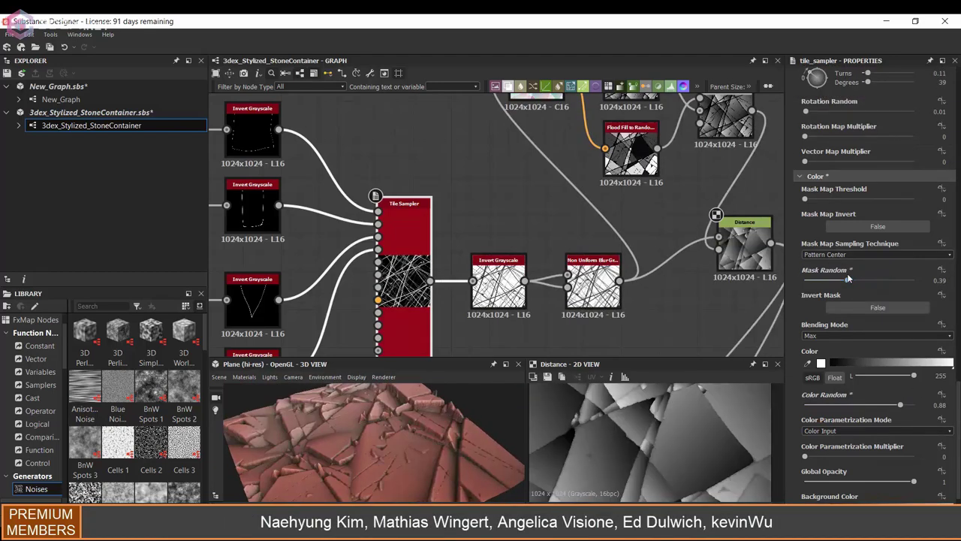
{"action": "key", "text": "ctrl+z"}
- Preview the Non Uniform Blur Grayscale node, set its Intensity to 5.53, and inspect the softened stone surface
{"action": "scroll", "coordinate": [642, 163], "scroll_direction": "down", "scroll_amount": 3}
{"action": "left_click_drag", "start_coordinate": [488, 394], "coordinate": [535, 433]}
{"action": "scroll", "coordinate": [609, 204], "scroll_direction": "up", "scroll_amount": 3}
{"action": "left_click", "coordinate": [617, 244]}
{"action": "double_click", "coordinate": [617, 245]}
{"action": "scroll", "coordinate": [864, 300], "scroll_direction": "up", "scroll_amount": 2}
{"action": "left_click_drag", "start_coordinate": [800, 398], "coordinate": [809, 400]}
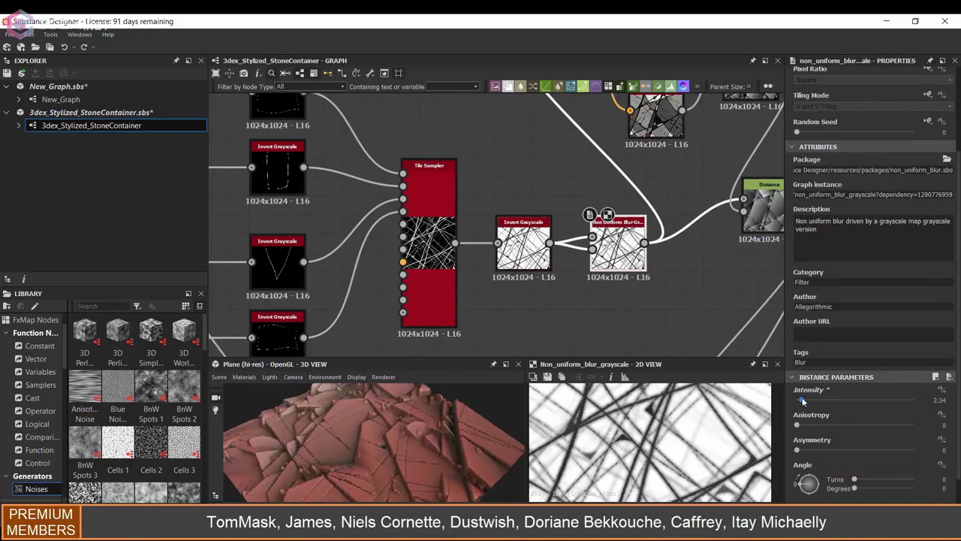
{"action": "left_click_drag", "start_coordinate": [494, 428], "coordinate": [460, 444]}
{"action": "scroll", "coordinate": [381, 435], "scroll_direction": "up", "scroll_amount": 5}
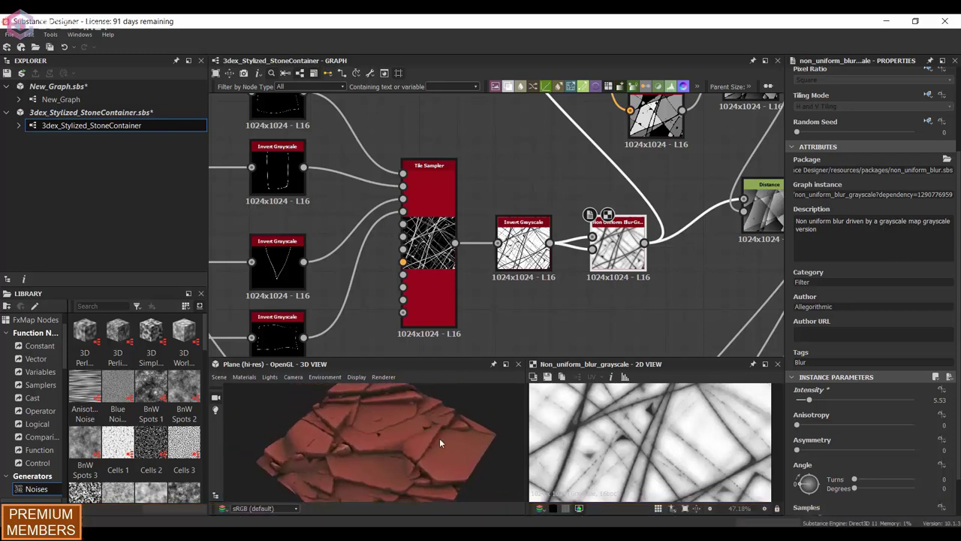
- Show the material on a rounded cylinder in the 3D preview and examine it from another angle
{"action": "left_click", "coordinate": [219, 376]}
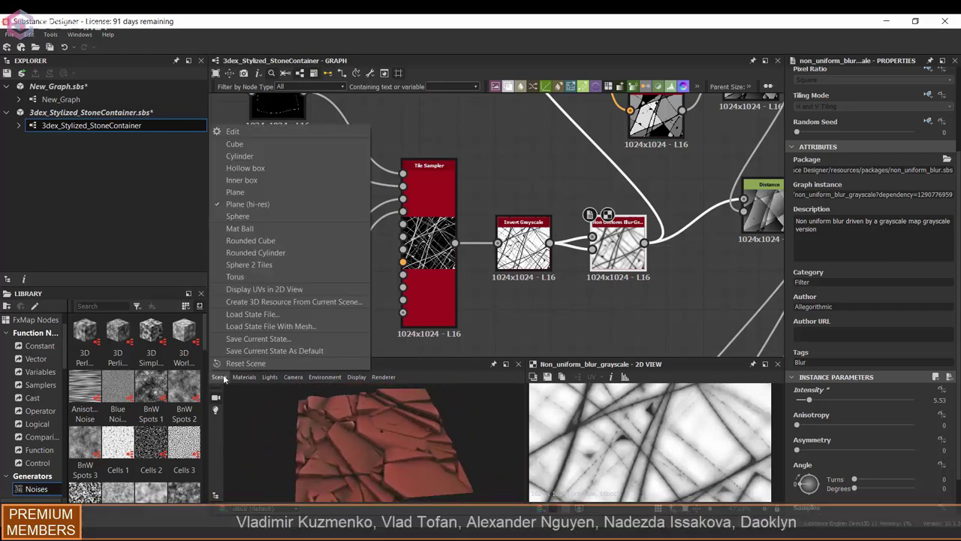
{"action": "left_click", "coordinate": [269, 252]}
{"action": "left_click_drag", "start_coordinate": [349, 419], "coordinate": [391, 434]}
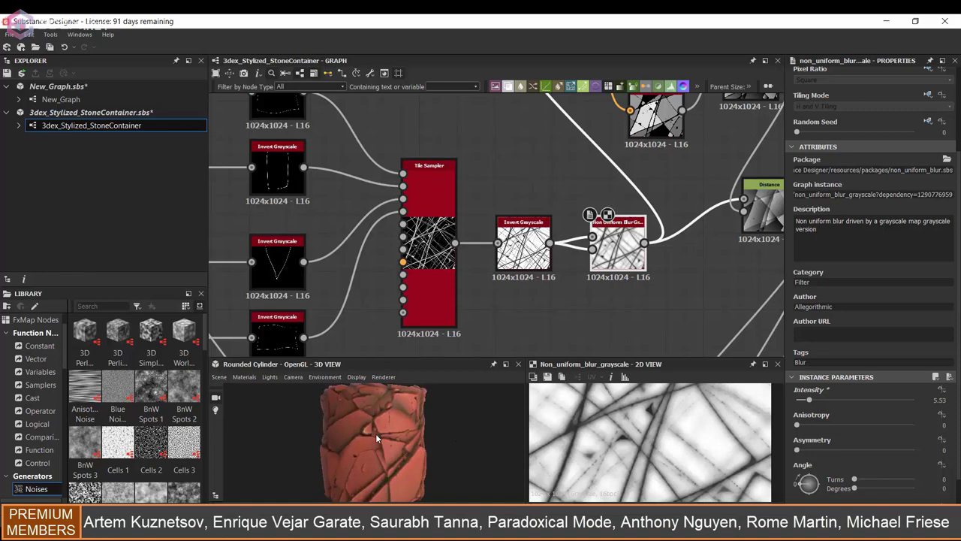
- Switch the 3D preview back to the high-resolution plane and set the Non Uniform Blur's Intensity to 1.49
{"action": "left_click", "coordinate": [220, 377]}
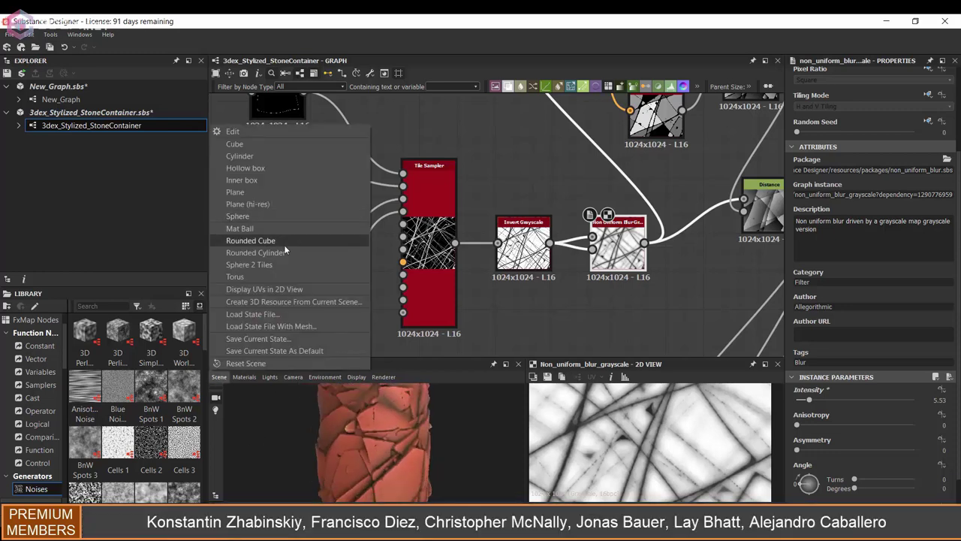
{"action": "left_click", "coordinate": [278, 230]}
{"action": "left_click_drag", "start_coordinate": [809, 399], "coordinate": [802, 400]}
{"action": "left_click_drag", "start_coordinate": [357, 443], "coordinate": [384, 441]}
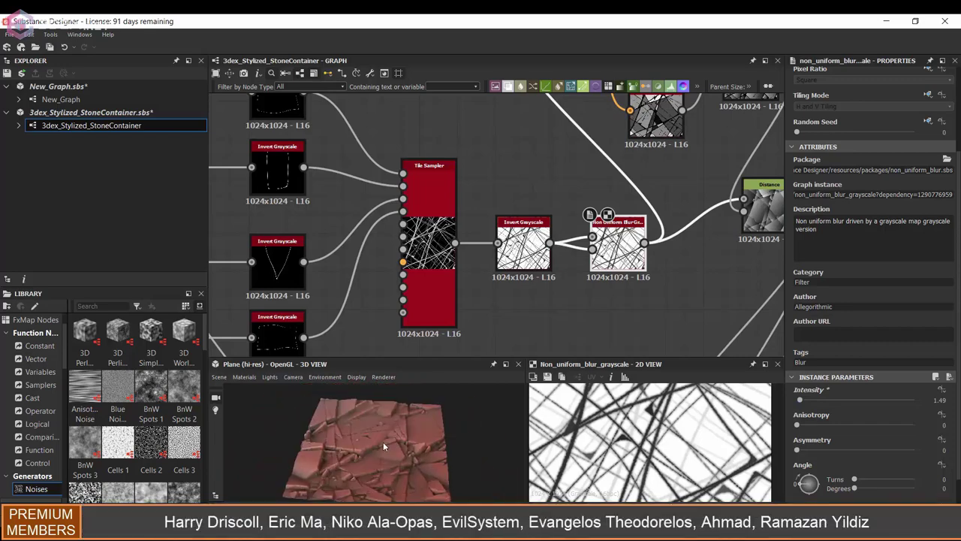
- Add a separate Tile Sampler for the container grid, with X and Y amounts of 3, square pattern and scale 0.87
{"action": "scroll", "coordinate": [558, 207], "scroll_direction": "down", "scroll_amount": 3}
{"action": "middle_click_drag", "start_coordinate": [558, 206], "coordinate": [610, 215]}
{"action": "scroll", "coordinate": [555, 251], "scroll_direction": "up", "scroll_amount": 3}
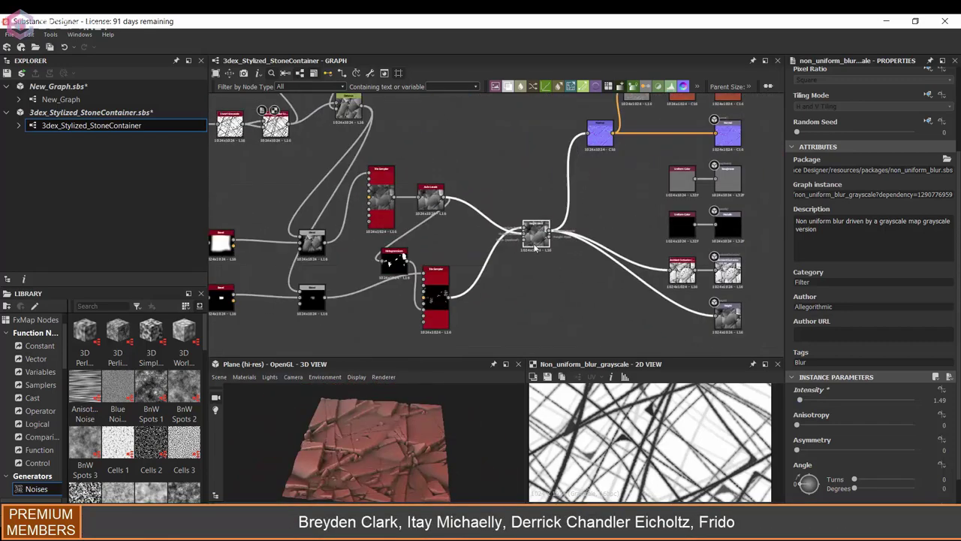
{"action": "key", "text": "space"}
{"action": "type", "text": "tile"}
{"action": "left_click", "coordinate": [556, 251]}
{"action": "scroll", "coordinate": [791, 352], "scroll_direction": "down", "scroll_amount": 3}
{"action": "left_click_drag", "start_coordinate": [824, 279], "coordinate": [801, 305]}
{"action": "scroll", "coordinate": [686, 439], "scroll_direction": "down", "scroll_amount": 2}
{"action": "scroll", "coordinate": [860, 398], "scroll_direction": "down", "scroll_amount": 4}
{"action": "left_click_drag", "start_coordinate": [812, 435], "coordinate": [815, 436]}
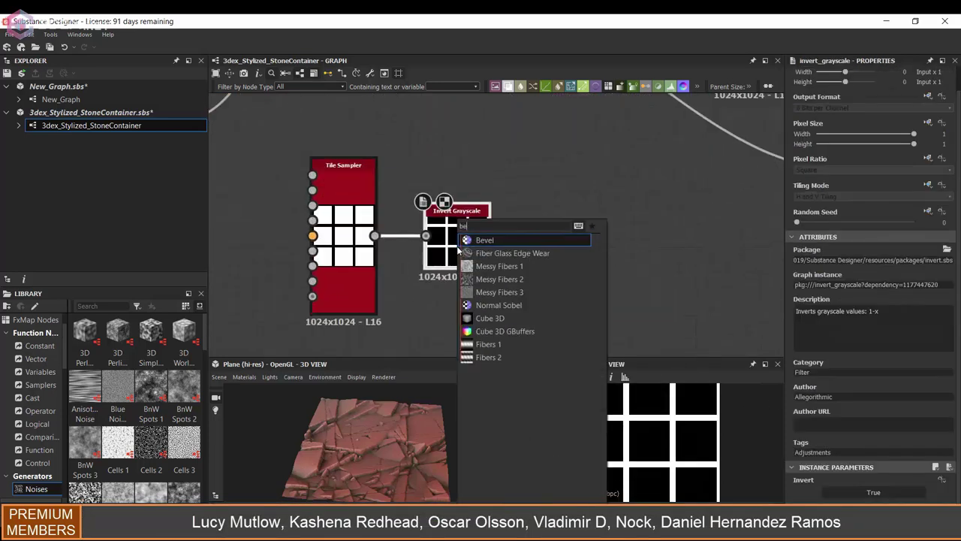
- Chain an Invert Grayscale and a Bevel after the grid Tile Sampler, setting the Bevel's Distance to -0.03
{"action": "left_click", "coordinate": [583, 240]}
{"action": "scroll", "coordinate": [867, 436], "scroll_direction": "down", "scroll_amount": 1}
{"action": "left_click", "coordinate": [859, 431]}
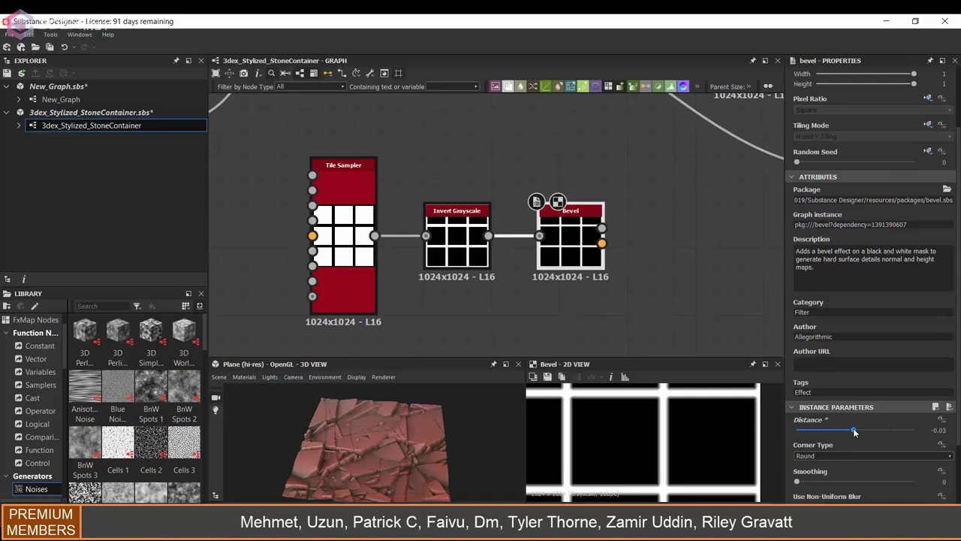
{"action": "scroll", "coordinate": [564, 261], "scroll_direction": "down", "scroll_amount": 4}
{"action": "scroll", "coordinate": [564, 261], "scroll_direction": "up", "scroll_amount": 4}
- Add a Levels node after the grid's Bevel and lower its output white level
{"action": "key", "text": "space"}
{"action": "type", "text": "his"}
{"action": "left_click", "coordinate": [649, 232]}
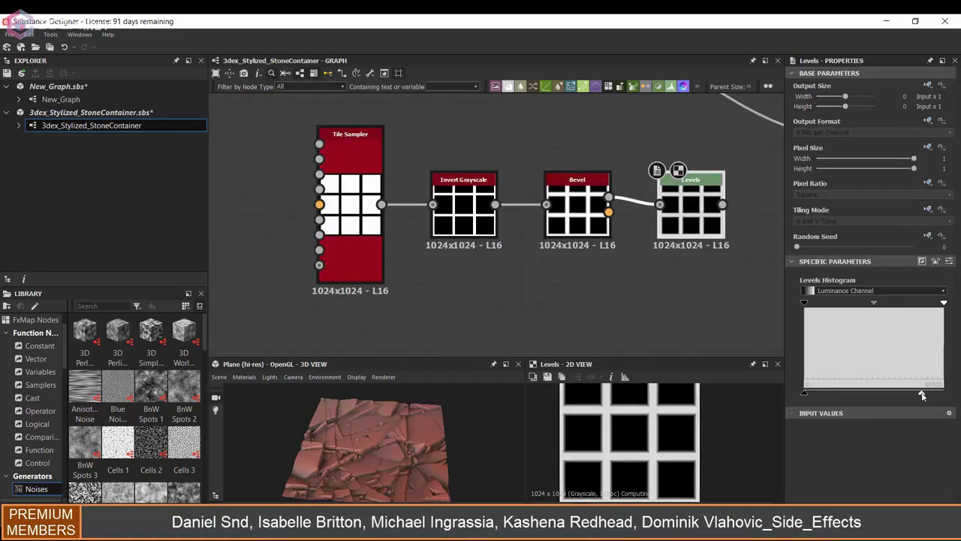
- Combine the blended stone height with the grid Levels in a second Height Blend and route it to the Normal, ambient occlusion and height outputs
{"action": "scroll", "coordinate": [451, 104], "scroll_direction": "down", "scroll_amount": 2}
{"action": "left_click", "coordinate": [541, 184]}
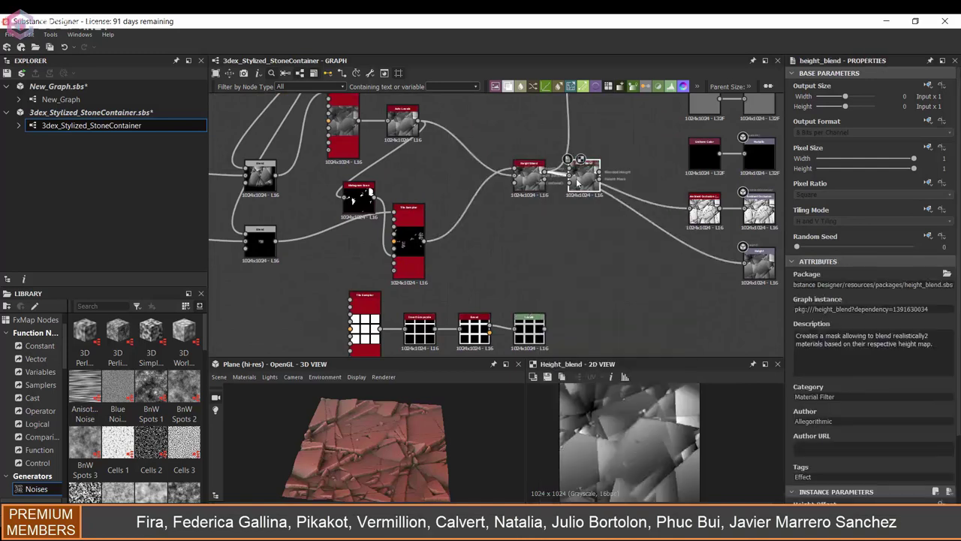
{"action": "left_click_drag", "start_coordinate": [600, 270], "coordinate": [742, 269]}
{"action": "middle_click_drag", "start_coordinate": [625, 151], "coordinate": [629, 257]}
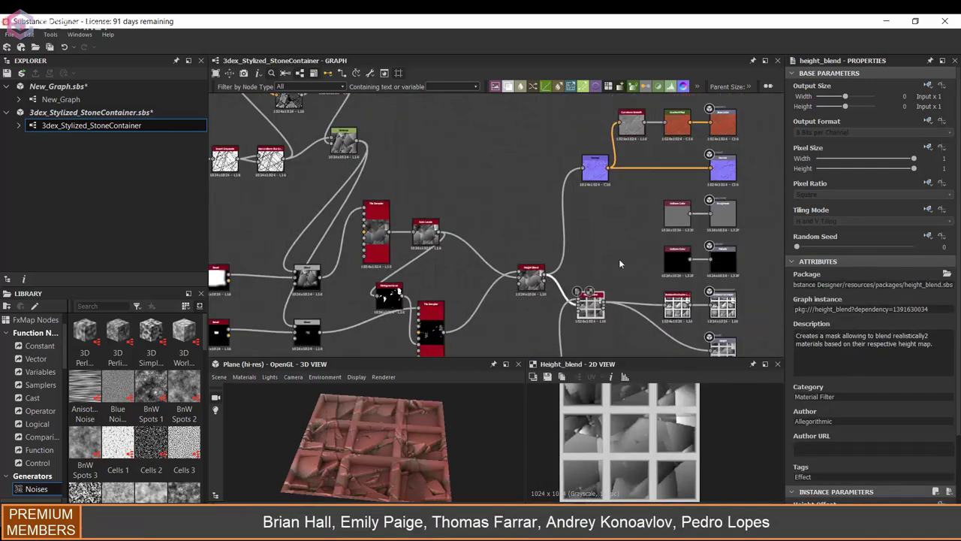
{"action": "scroll", "coordinate": [452, 443], "scroll_direction": "up", "scroll_amount": 3}
{"action": "left_click_drag", "start_coordinate": [451, 443], "coordinate": [446, 426]}
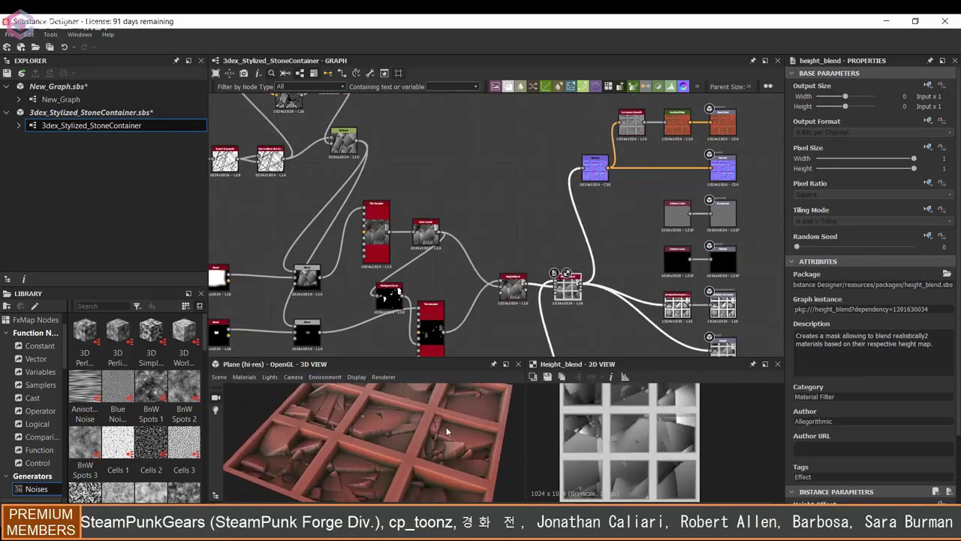
- Set the grid Tile Sampler's X Amount to 2 and slightly lower its Y size
{"action": "scroll", "coordinate": [420, 301], "scroll_direction": "up", "scroll_amount": 3}
{"action": "middle_click_drag", "start_coordinate": [379, 254], "coordinate": [435, 294]}
{"action": "left_click", "coordinate": [434, 294]}
{"action": "left_click_drag", "start_coordinate": [800, 425], "coordinate": [799, 425]}
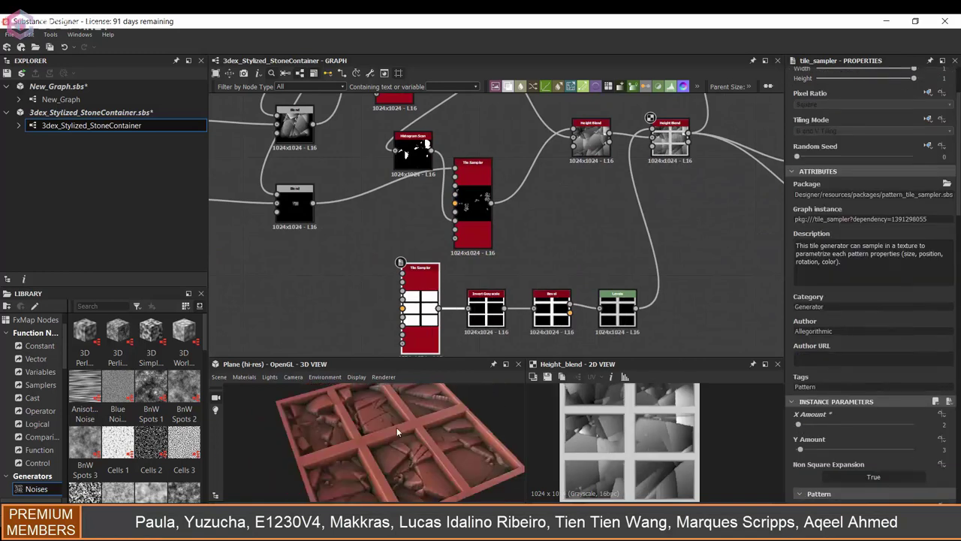
{"action": "scroll", "coordinate": [824, 418], "scroll_direction": "down", "scroll_amount": 4}
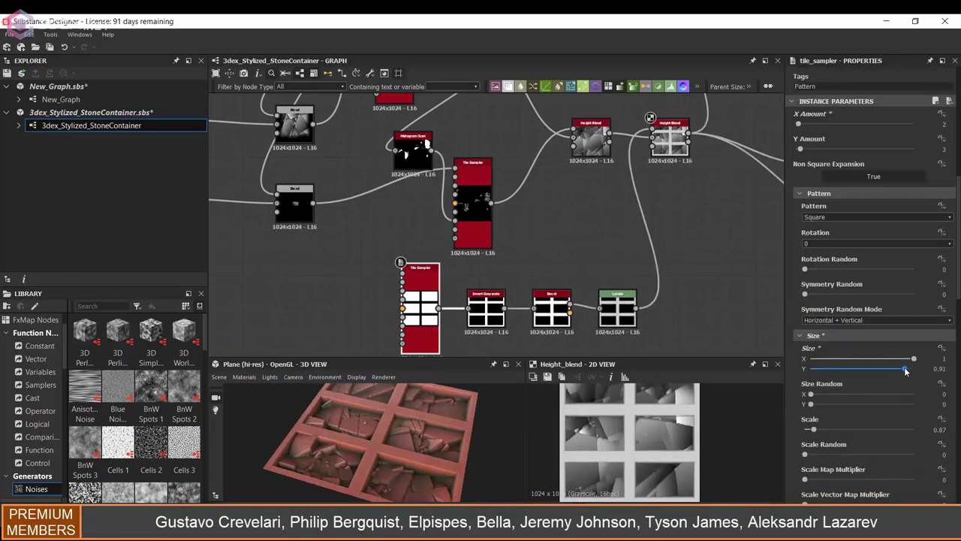